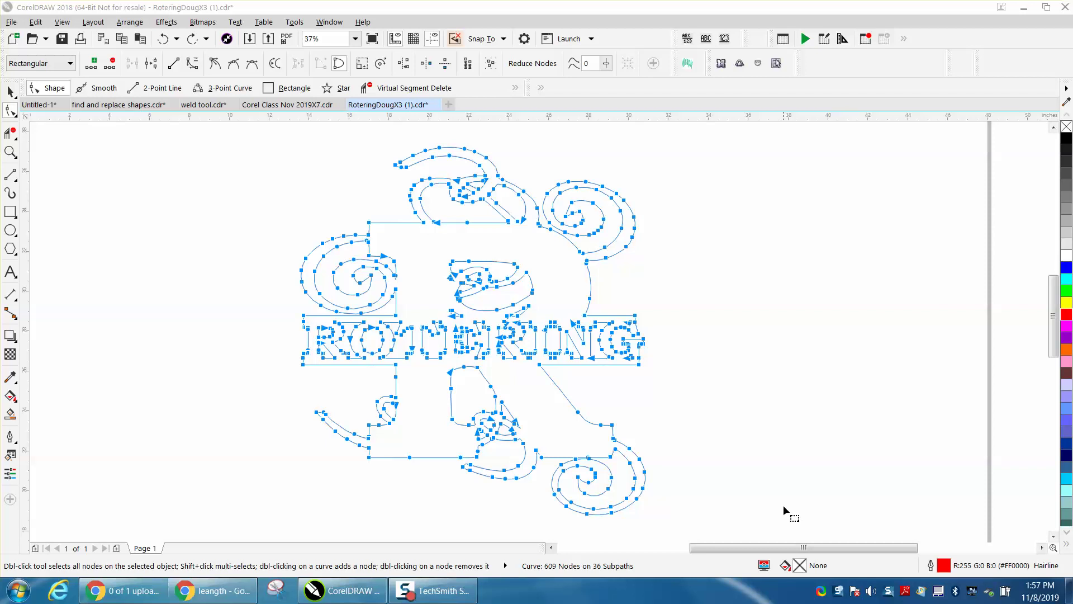
Step: Inspect the red monogram outline's 609 nodes with the Shape tool
click(10, 92)
click(263, 177)
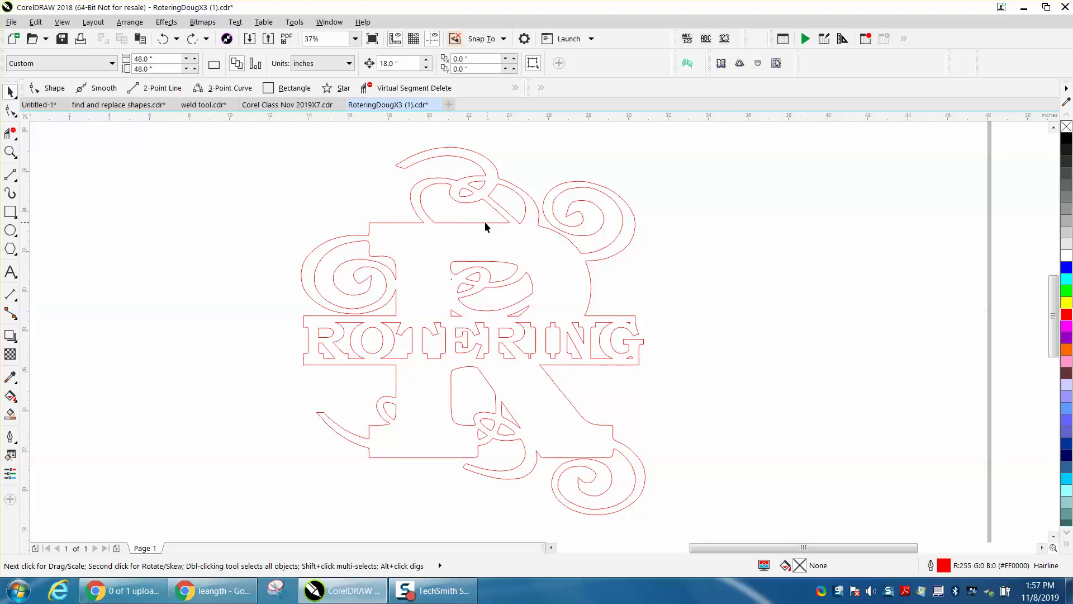
click(10, 110)
click(374, 226)
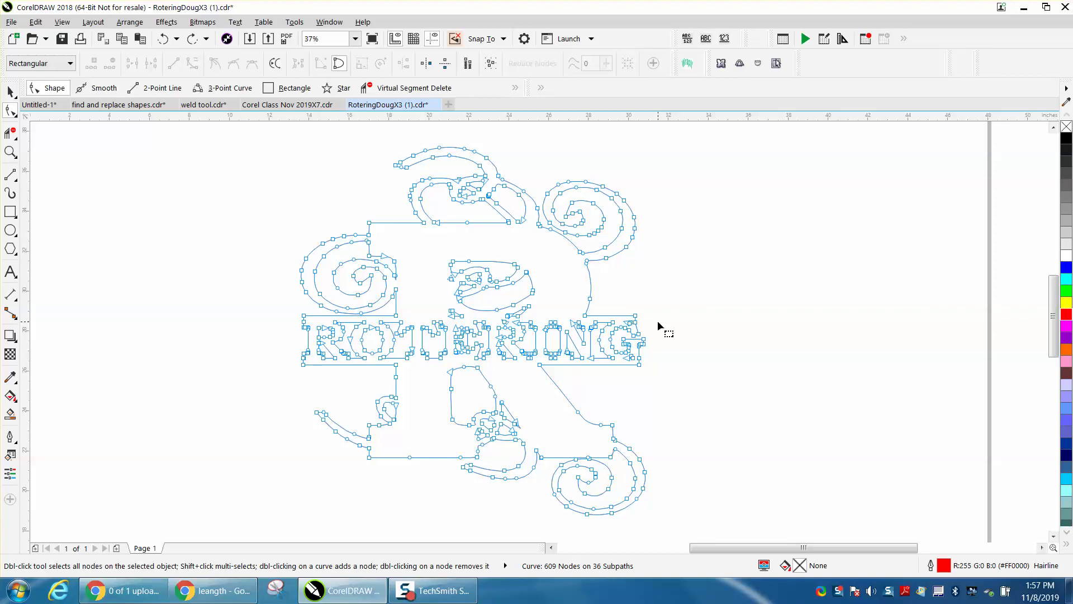
Step: Duplicate the ROTERING design 18 inches to the right
click(10, 91)
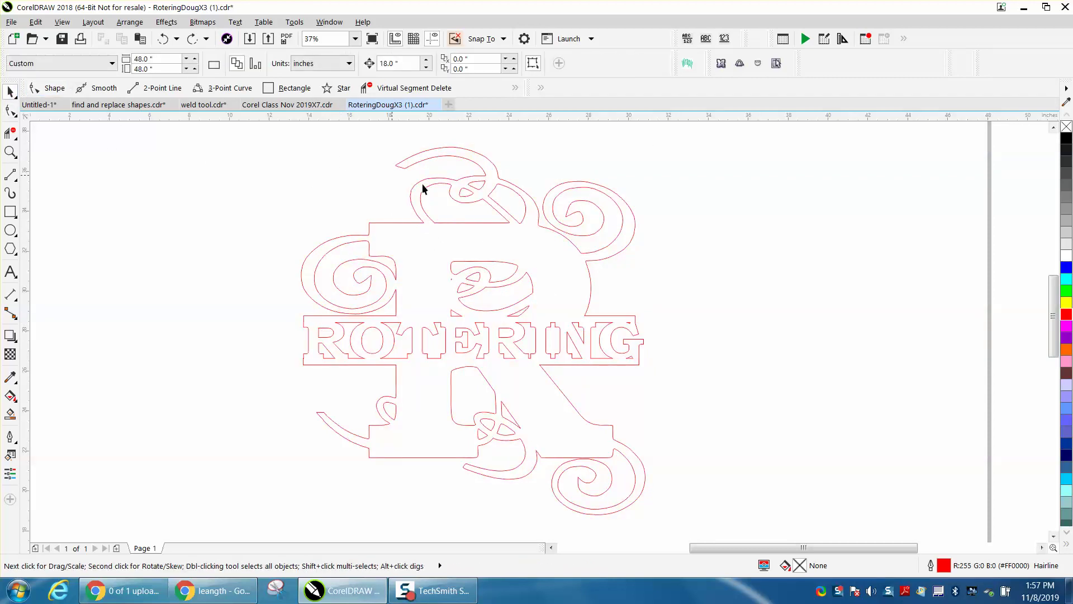
click(448, 180)
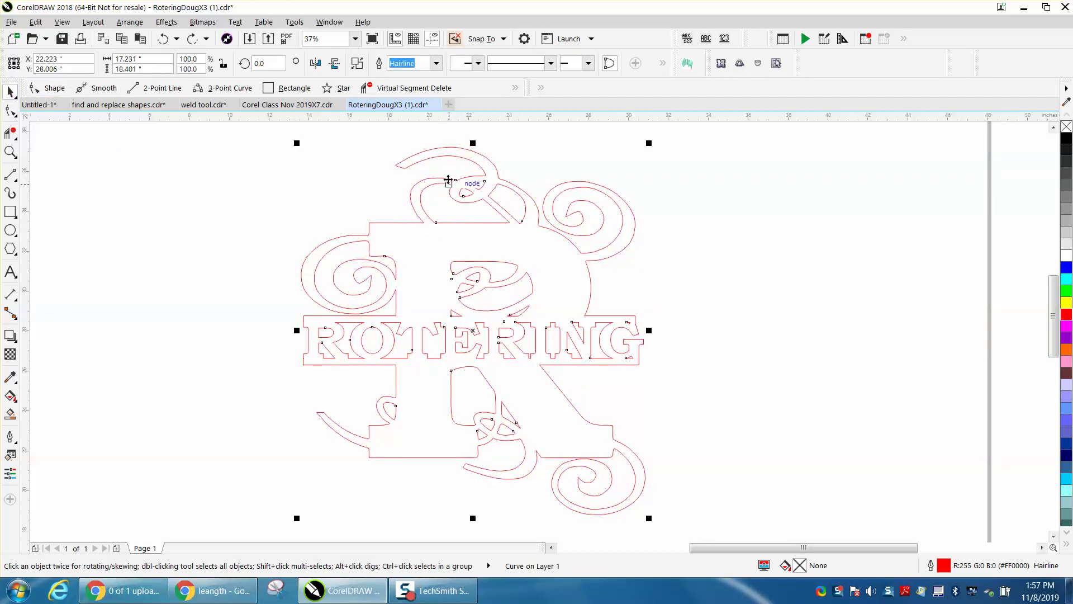
key(ctrl+d)
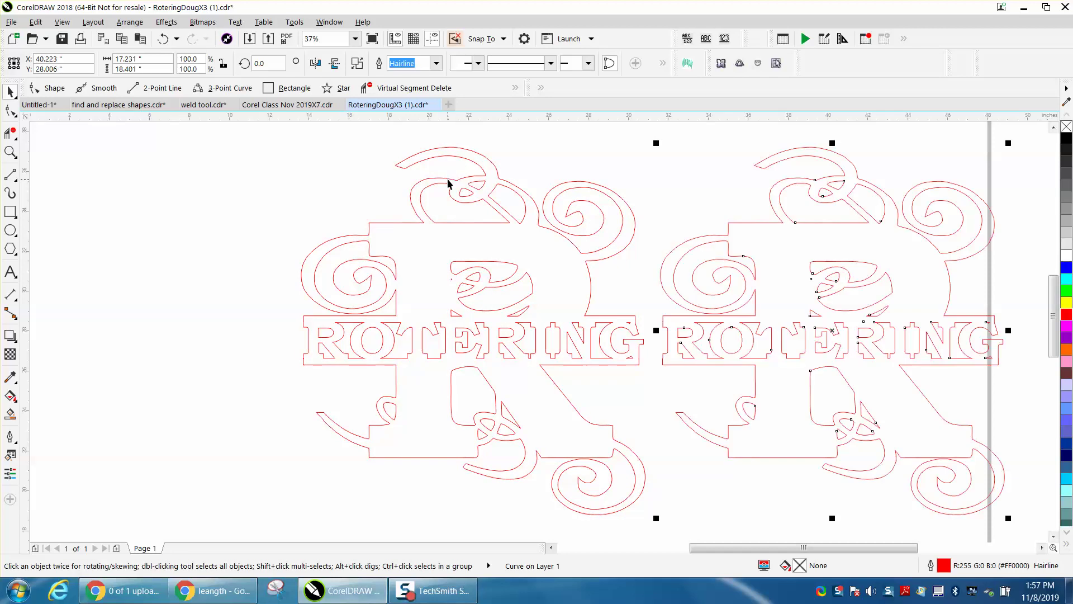
Step: Marquee all nodes of the original and apply curve smoothness 20, cutting nodes to 280
click(422, 163)
click(11, 110)
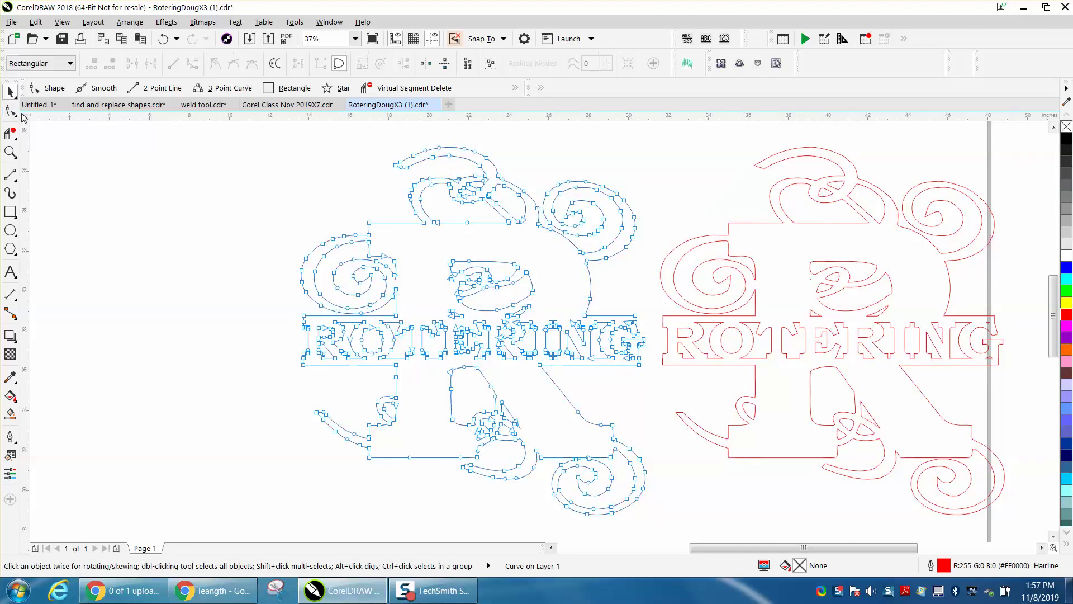
drag(272, 133, 668, 528)
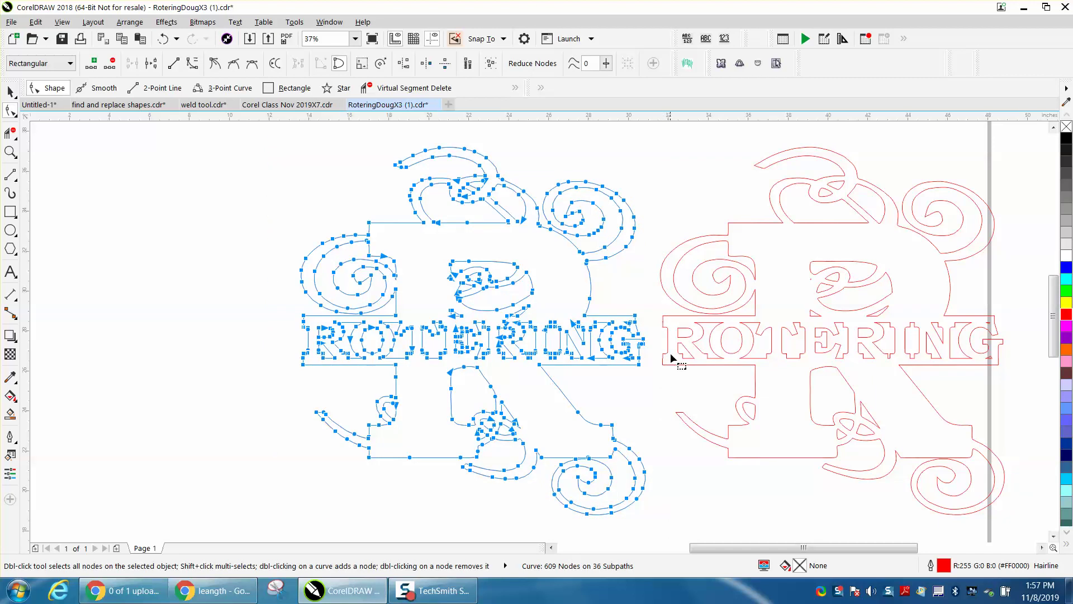
click(588, 63)
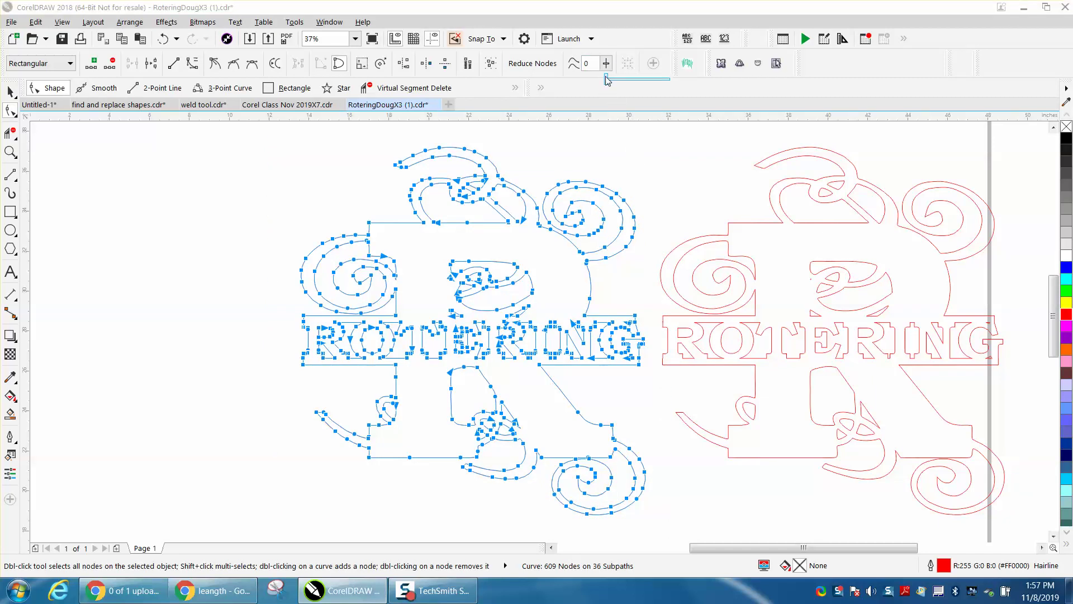
text(20)
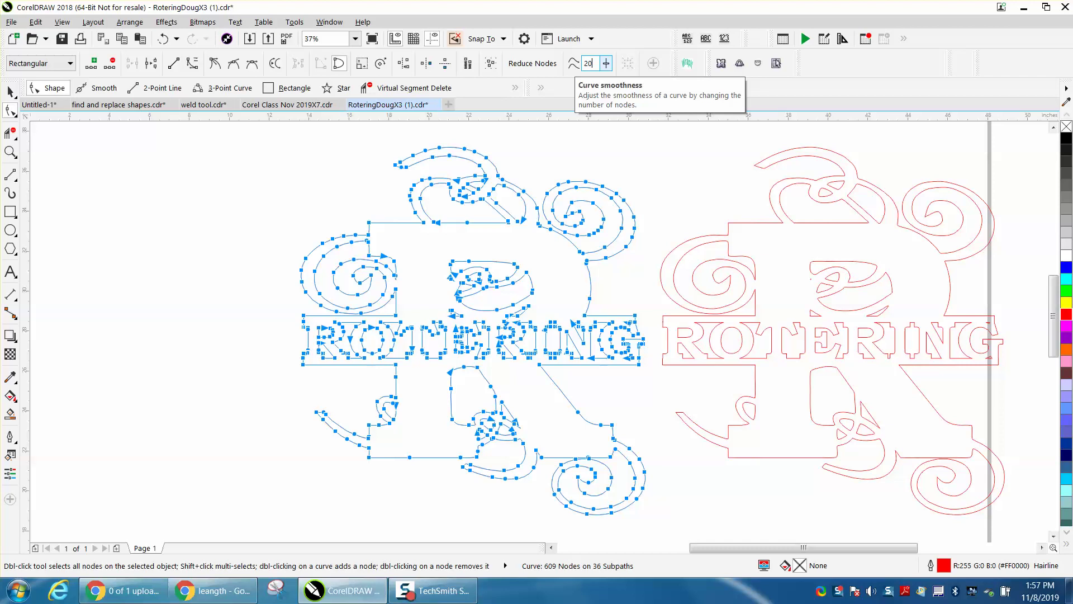
key(Return)
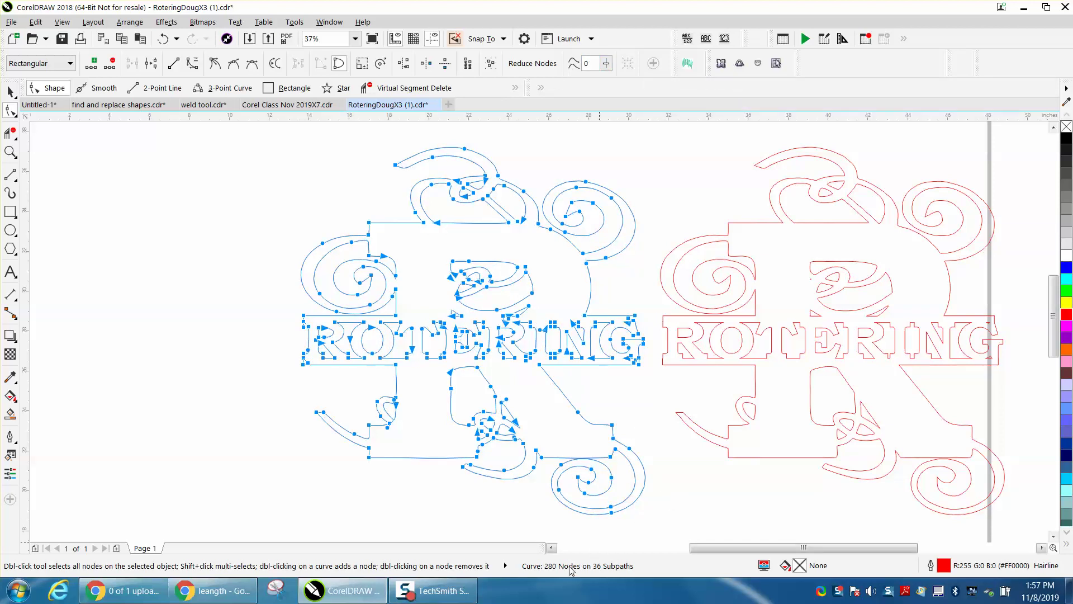
Step: Give the right-hand copy a black outline and drag it over the red outline
click(10, 92)
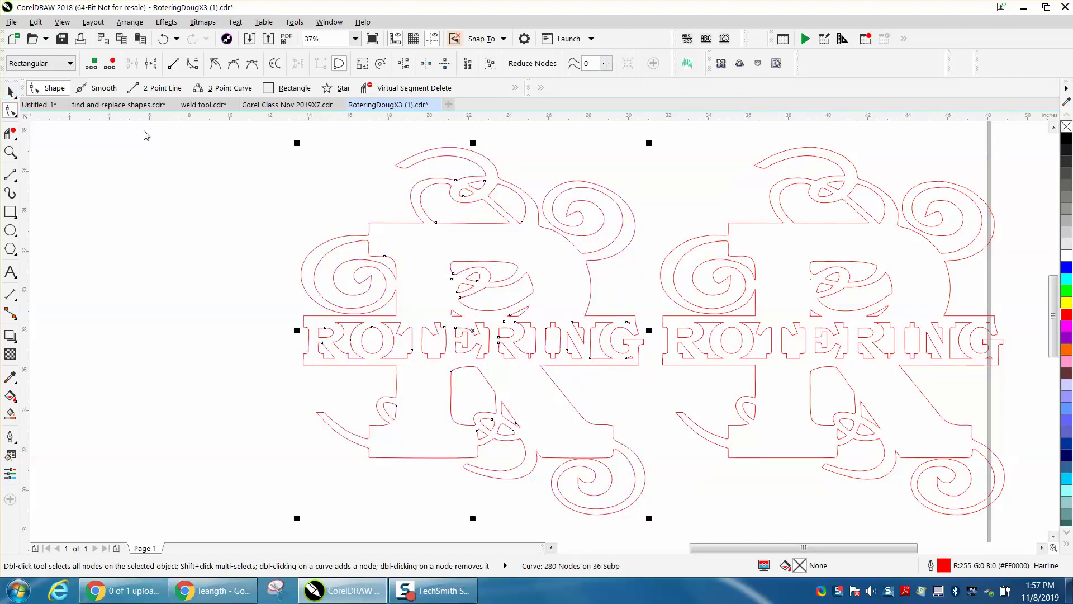
click(953, 217)
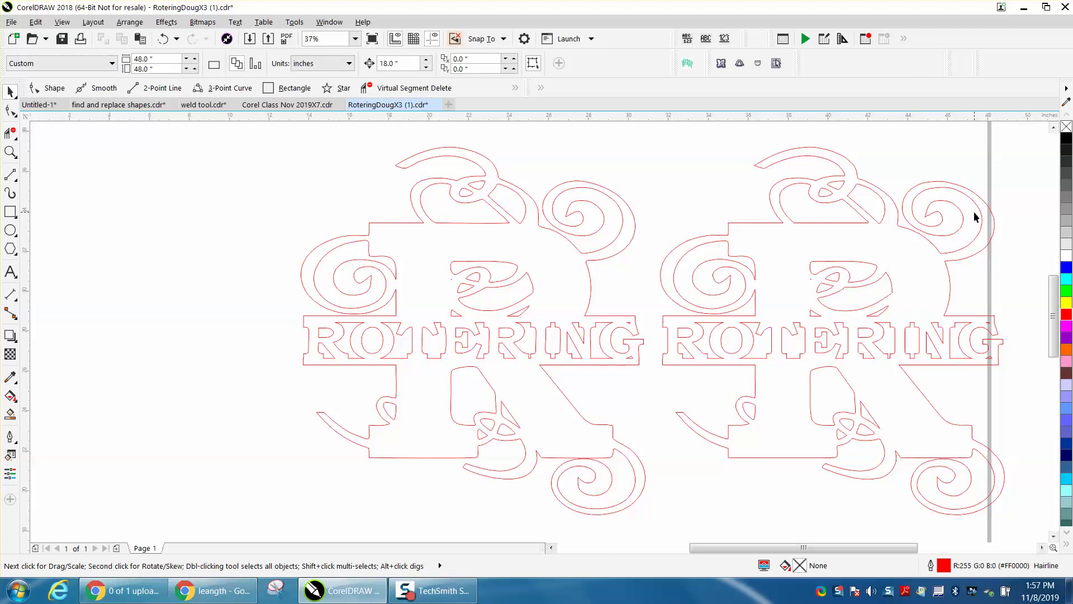
click(965, 222)
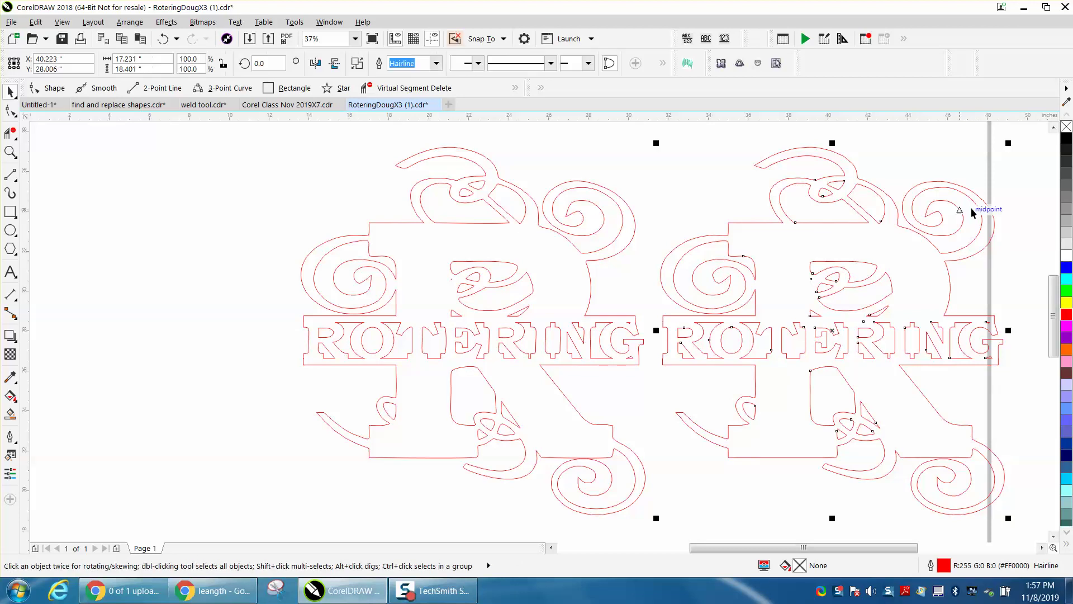
right_click(1066, 140)
drag(965, 222, 606, 221)
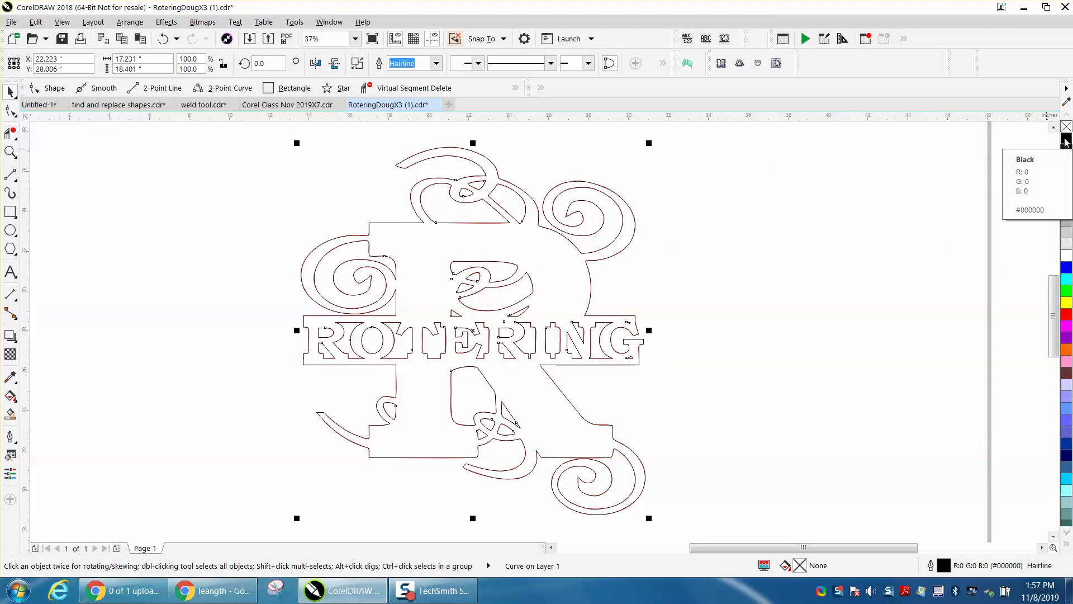
Step: Zoom in on the RING lettering to compare, then move the black copy 36 inches right
click(10, 152)
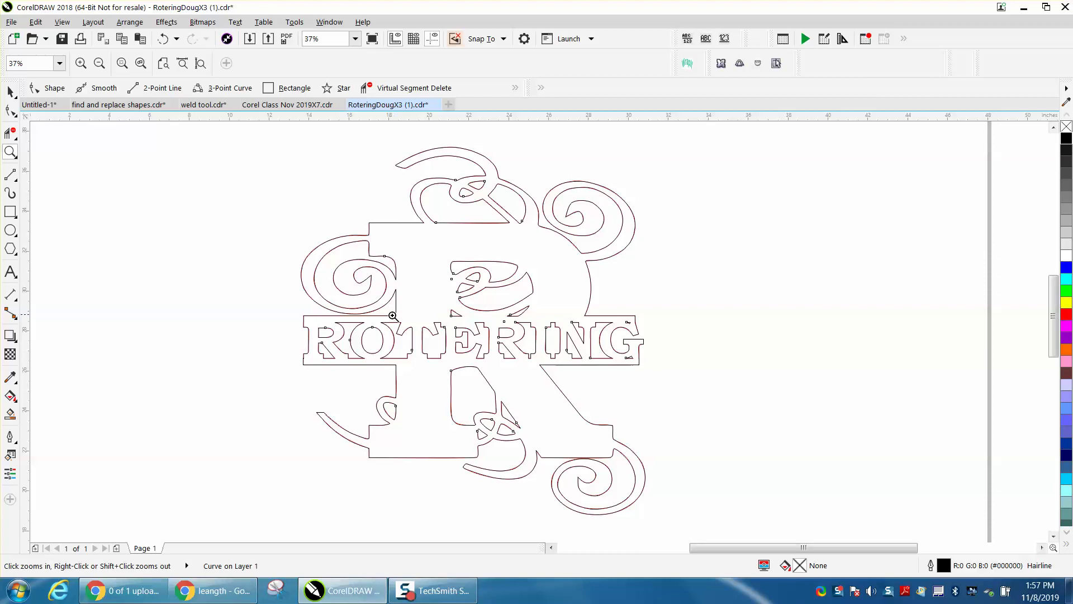
drag(395, 314, 664, 399)
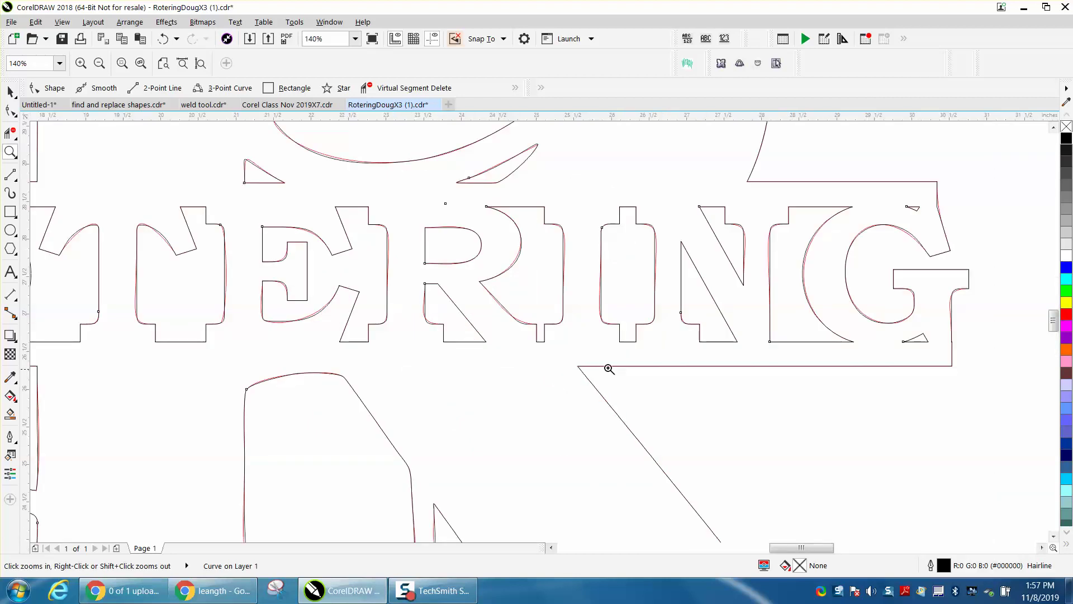
scroll(582, 334, down, 2)
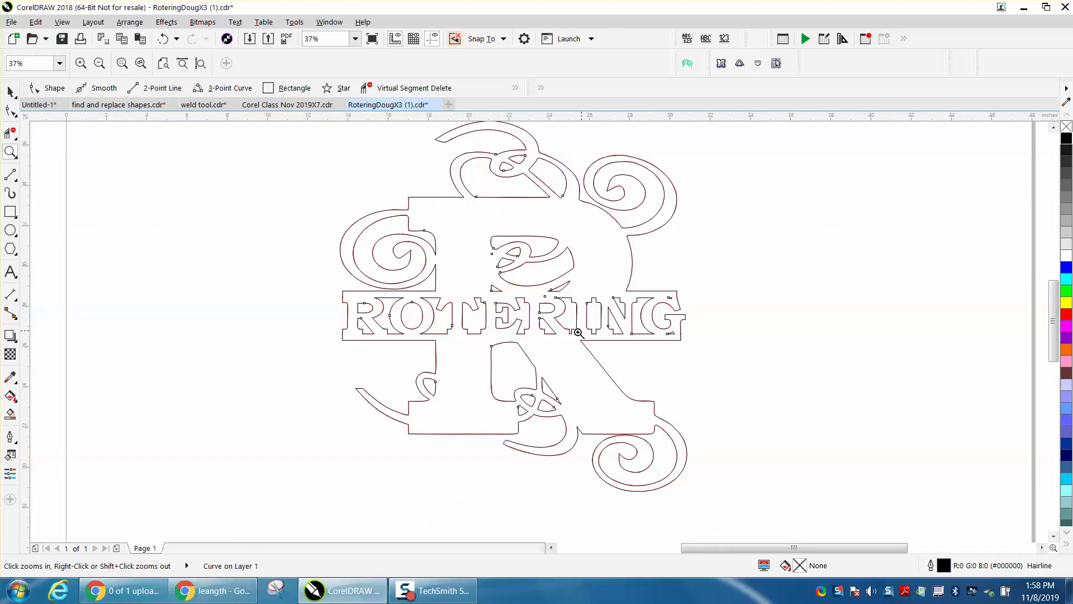
click(10, 91)
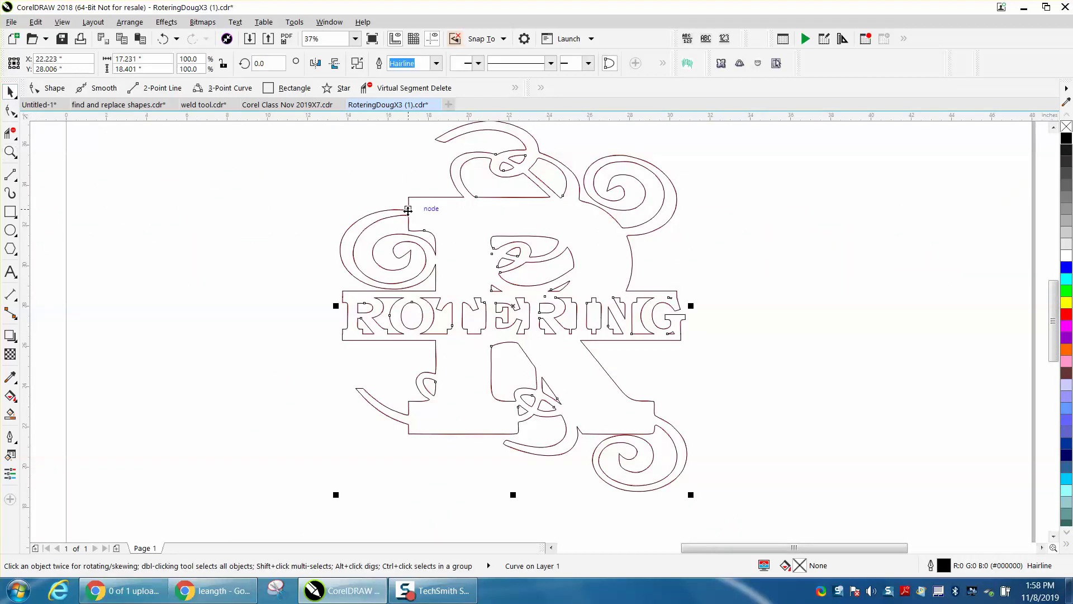
key(ctrl+d)
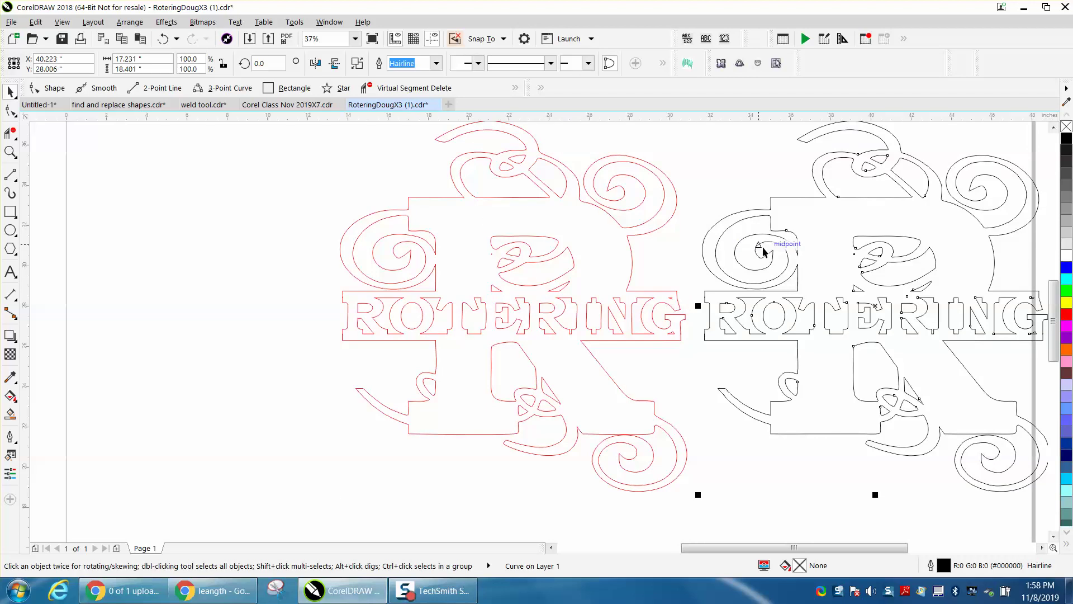
key(ctrl+r)
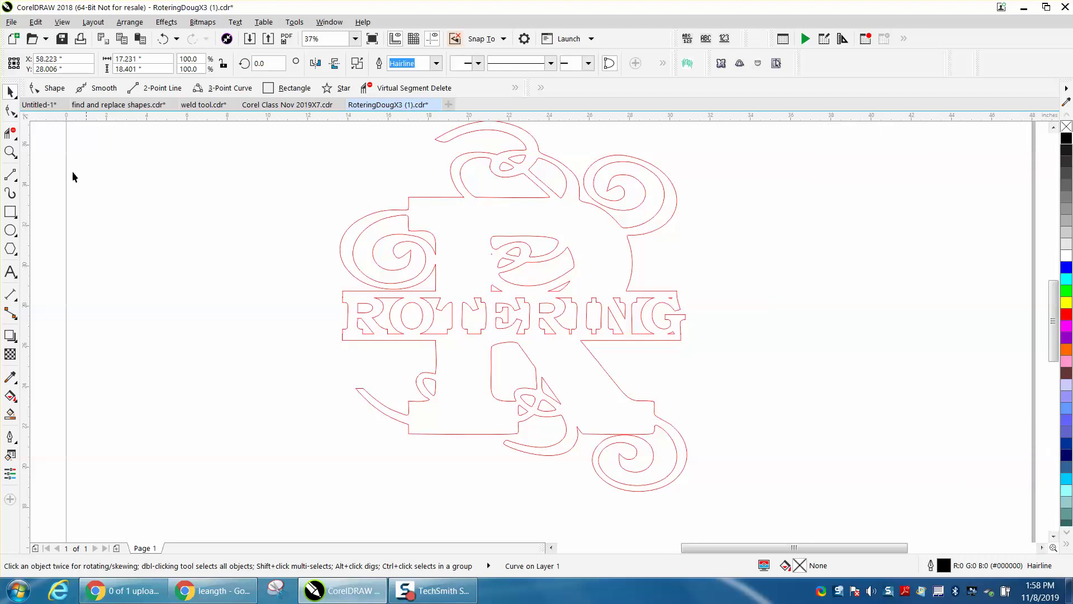
Step: Zoom in on the top of the R and delete the stray single-node fragment
click(10, 111)
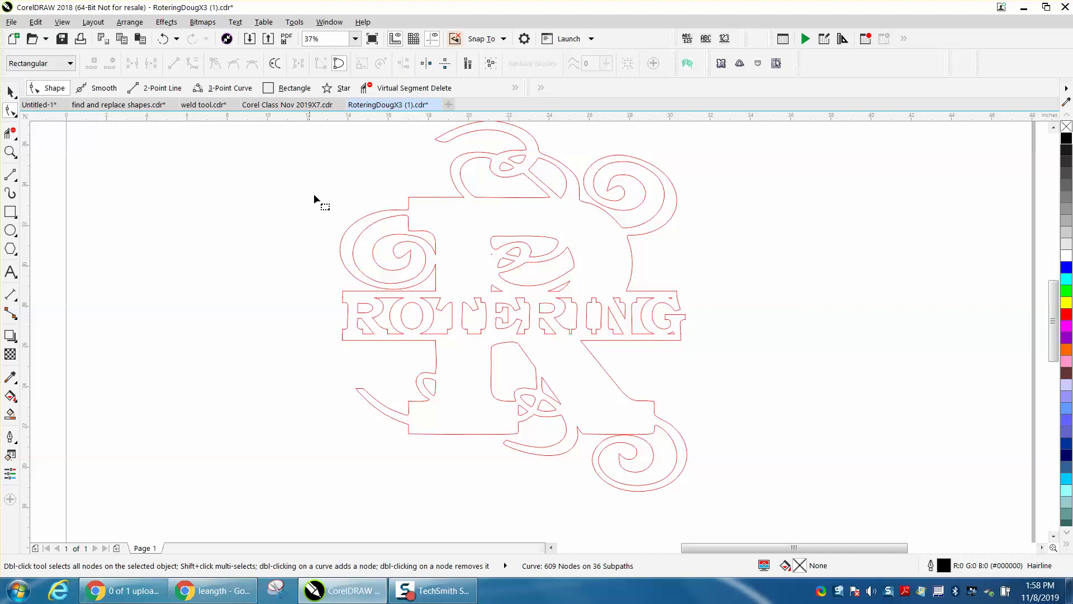
click(357, 224)
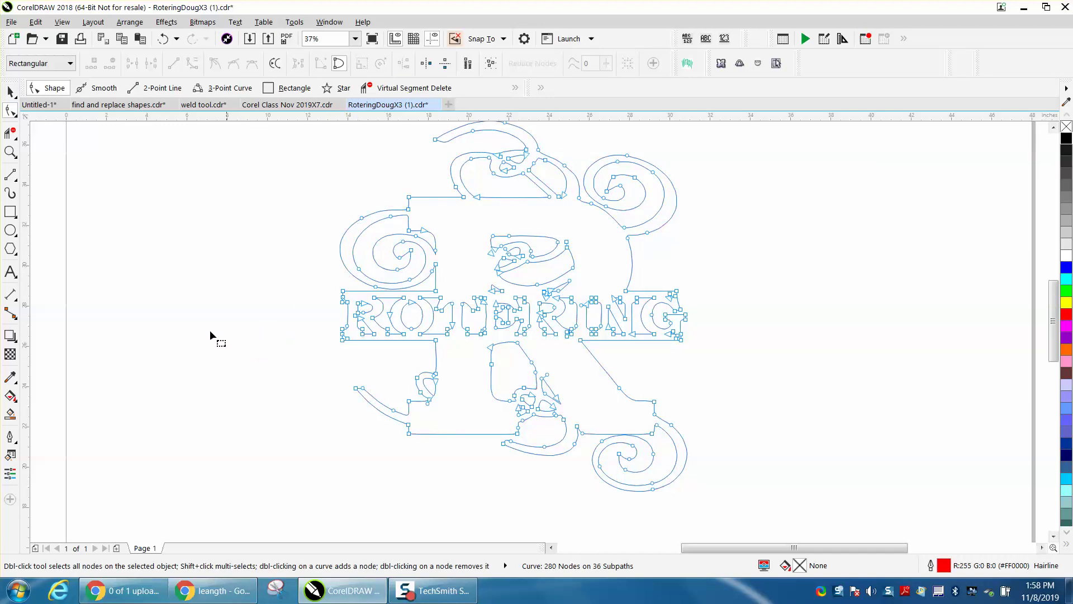
click(10, 151)
drag(465, 233, 695, 343)
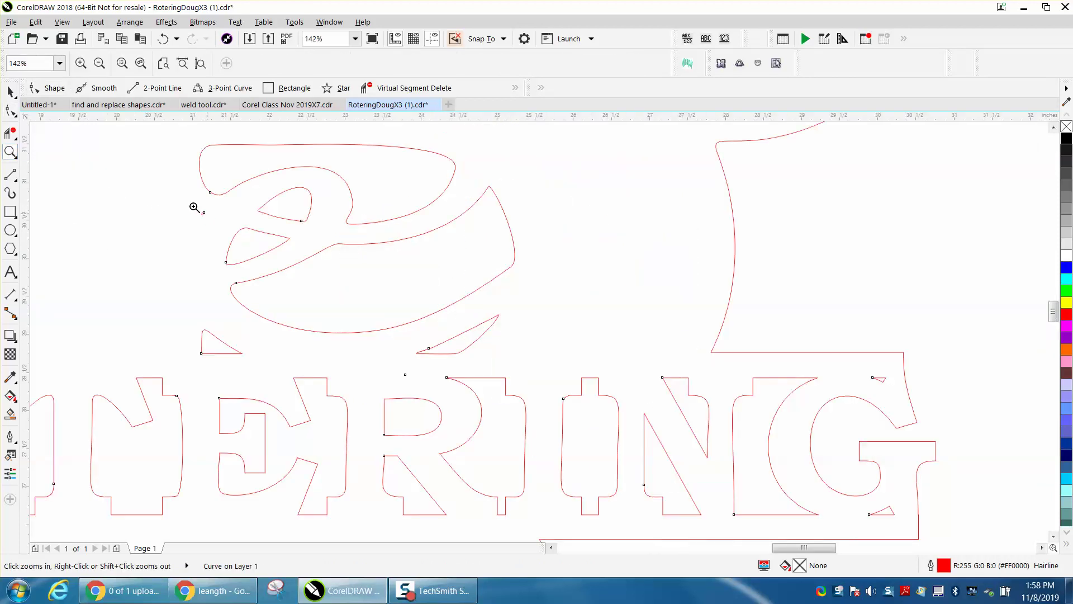
key(F10)
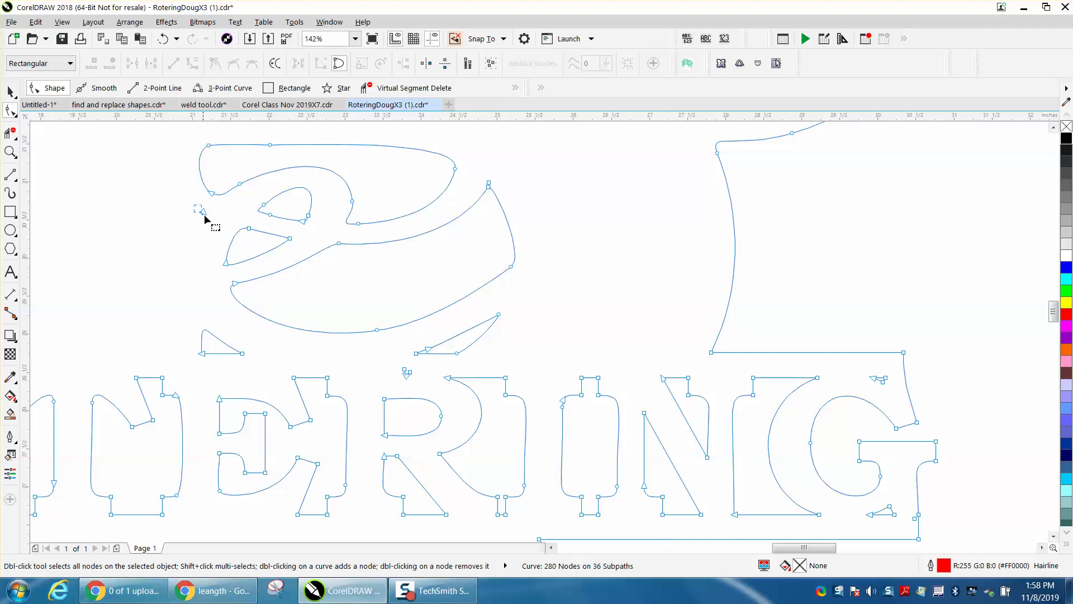
drag(212, 220, 213, 220)
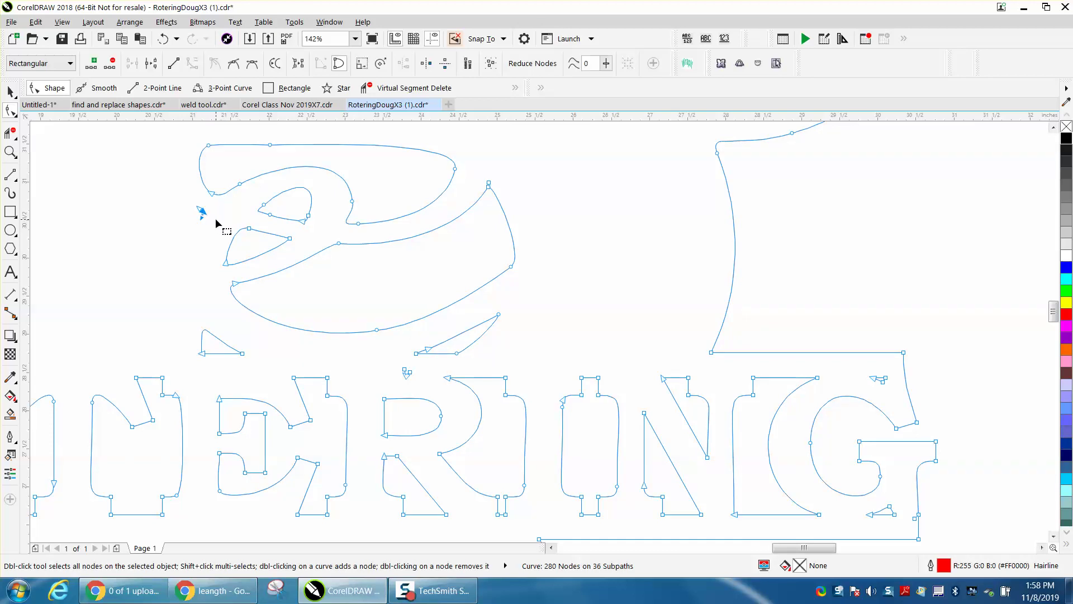
key(Delete)
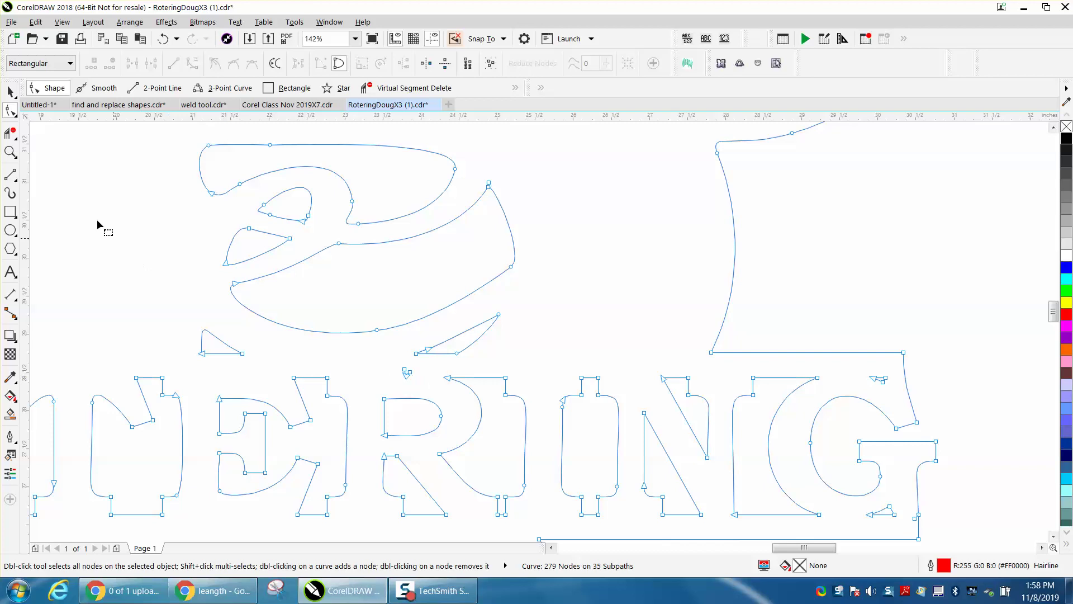
Step: Zoom far in on a tiny speck and delete that stray subpath
click(10, 151)
drag(374, 350, 461, 395)
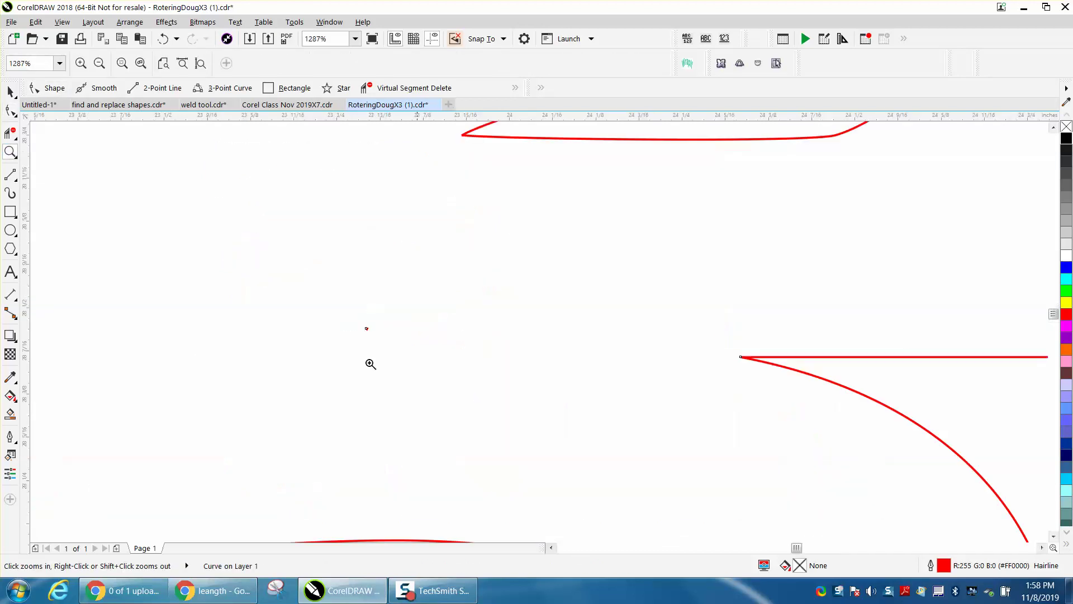
click(11, 111)
drag(332, 309, 408, 342)
key(Delete)
Step: Select the small triangle piece near the G and zoom in closely on it
scroll(350, 311, down, 5)
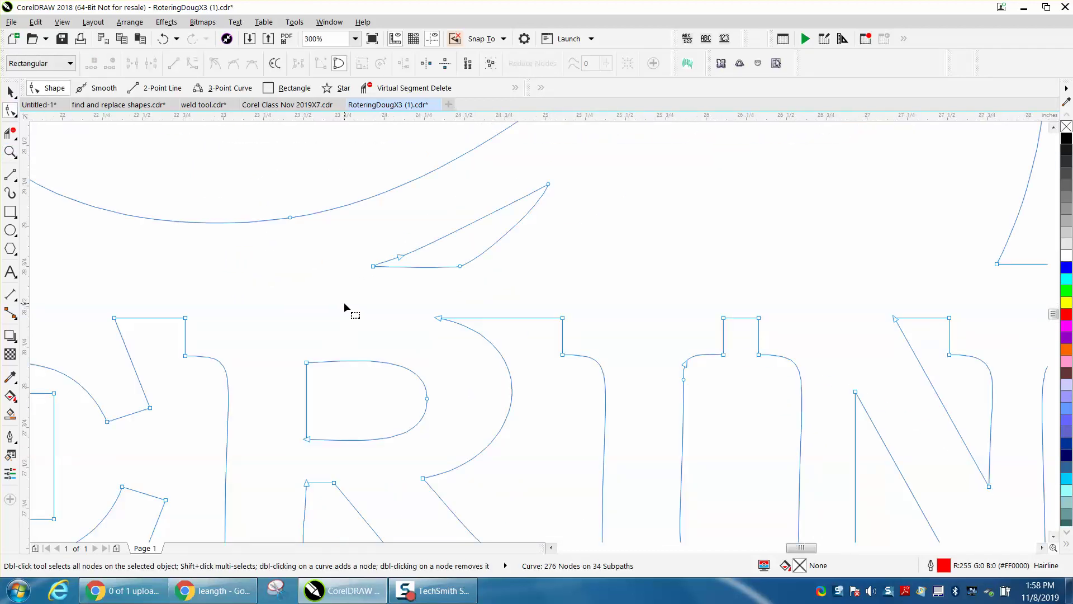
scroll(345, 302, down, 2)
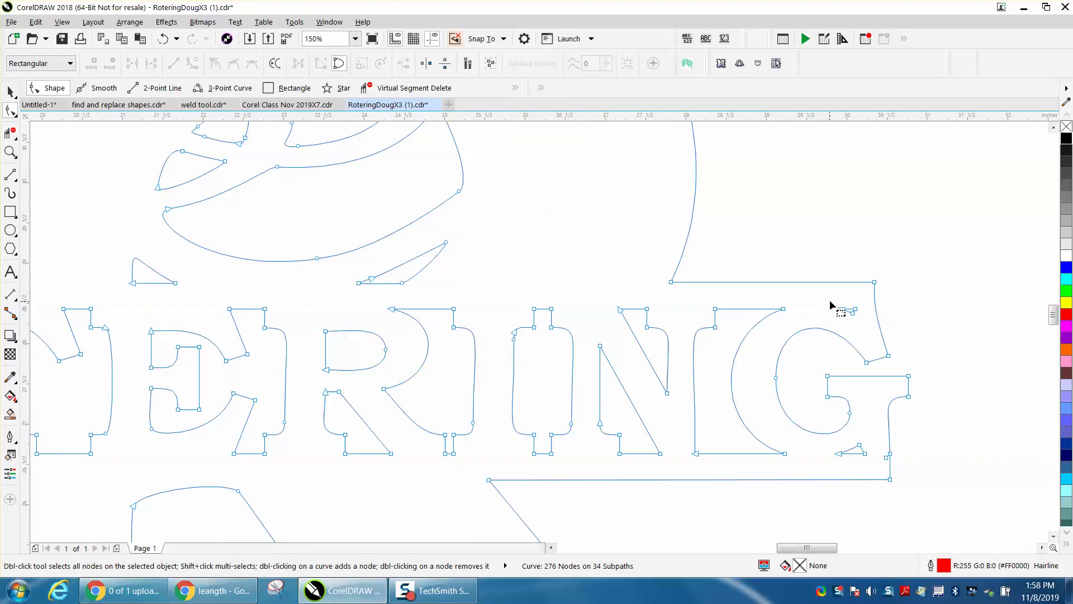
drag(832, 297, 887, 328)
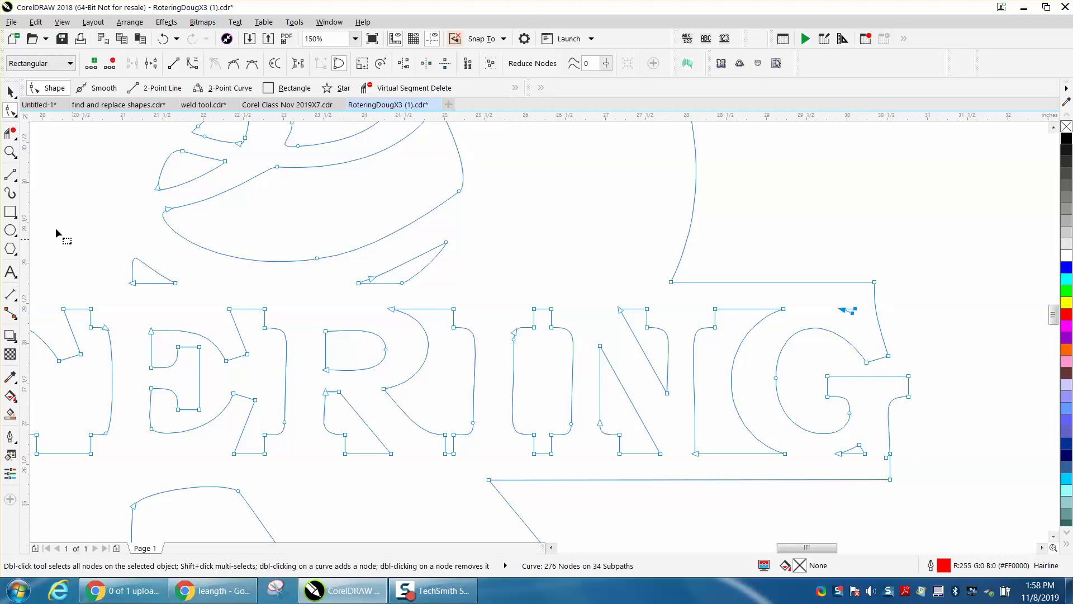
click(15, 159)
drag(856, 426, 965, 504)
click(16, 115)
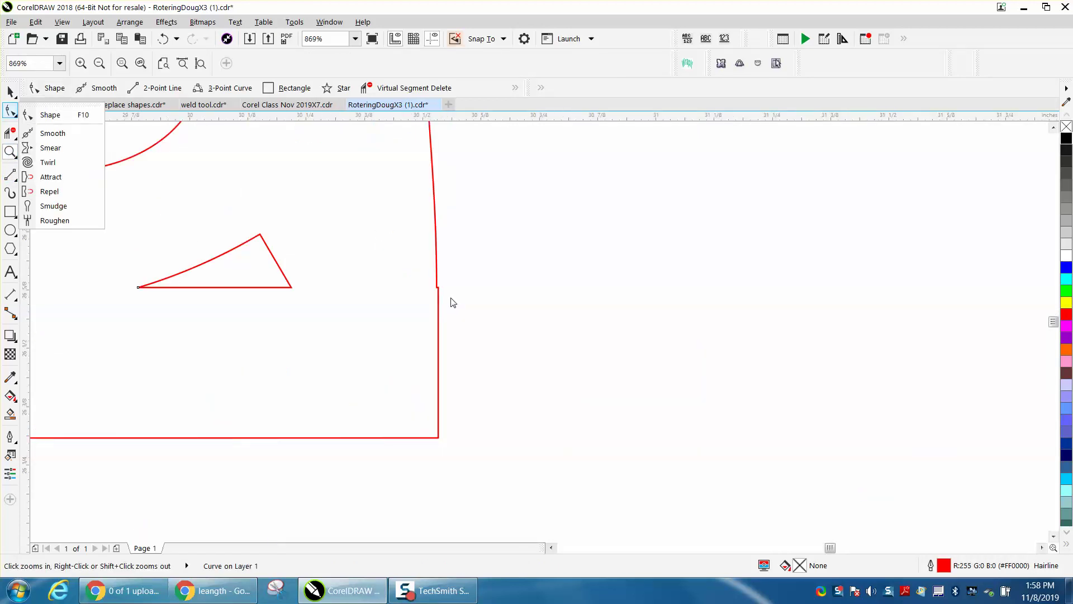
Step: Zoom in on the small jog and try deleting its two nodes, then undo it
click(35, 114)
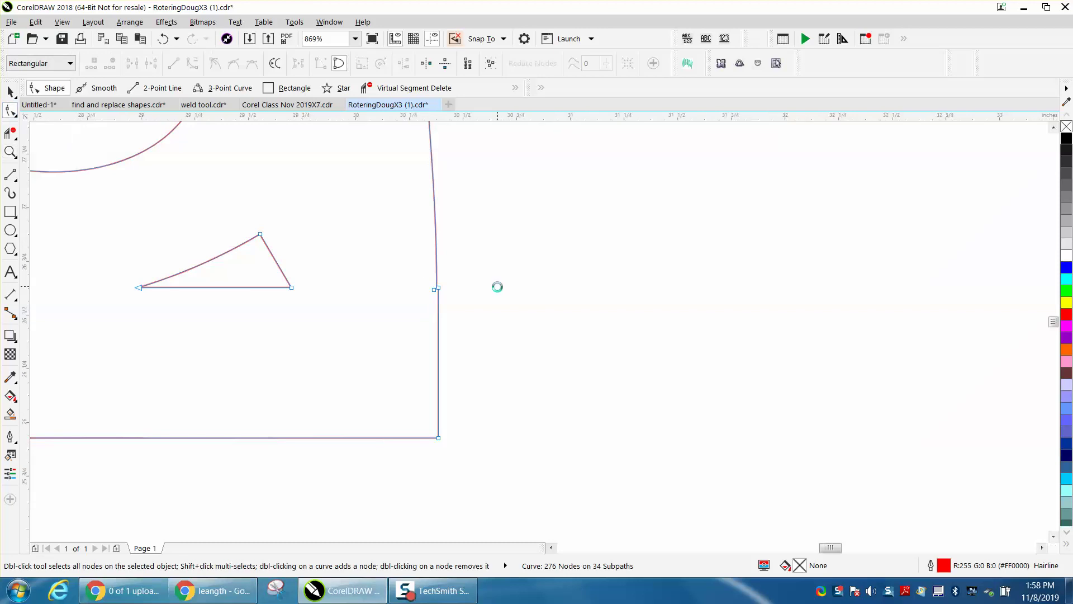
scroll(497, 286, down, 2)
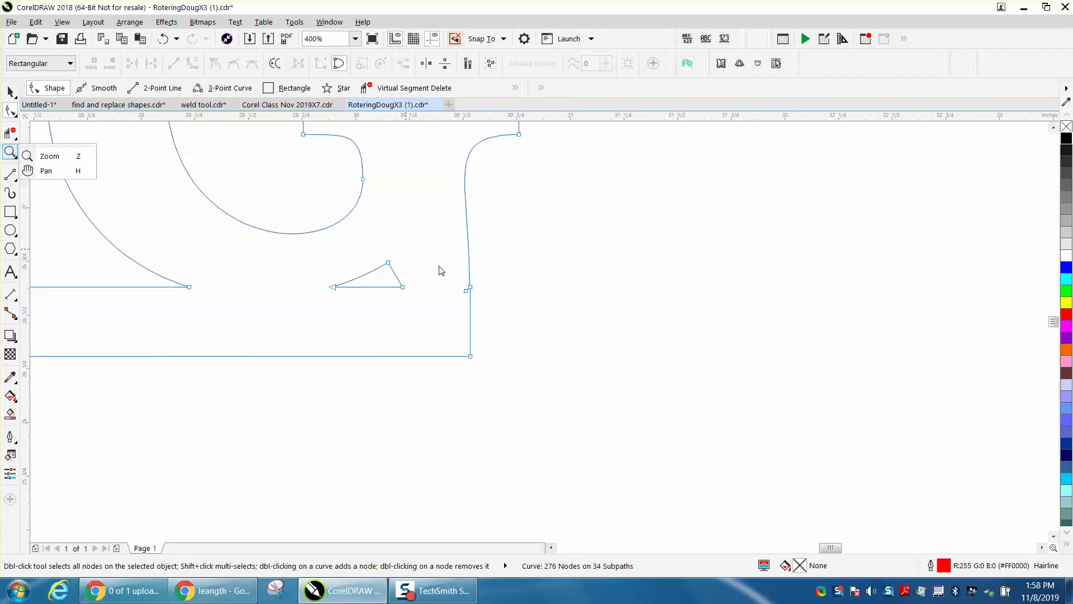
click(10, 152)
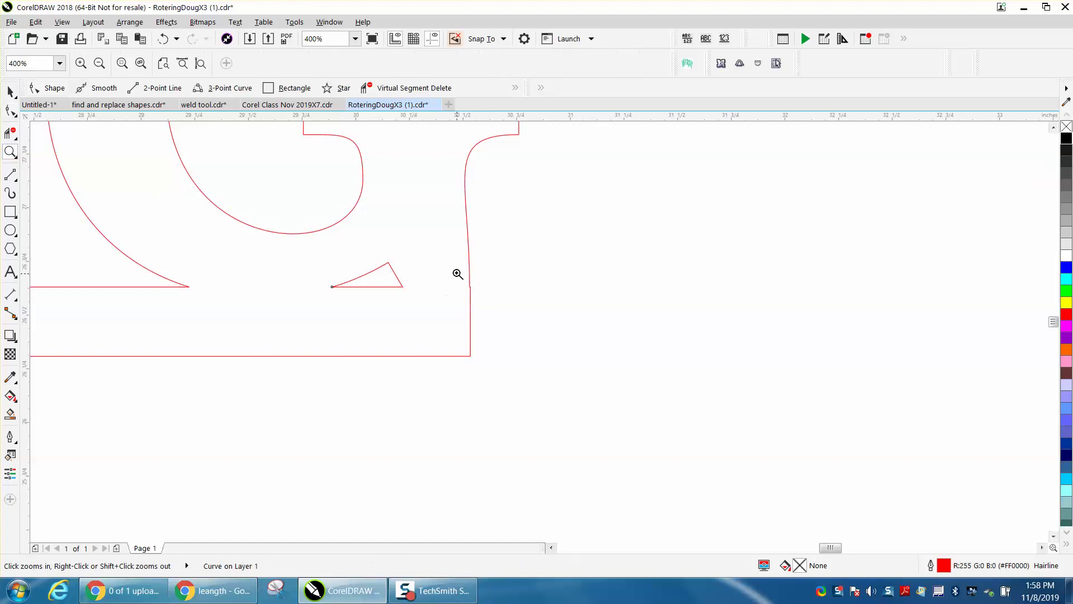
drag(457, 272, 529, 302)
click(11, 110)
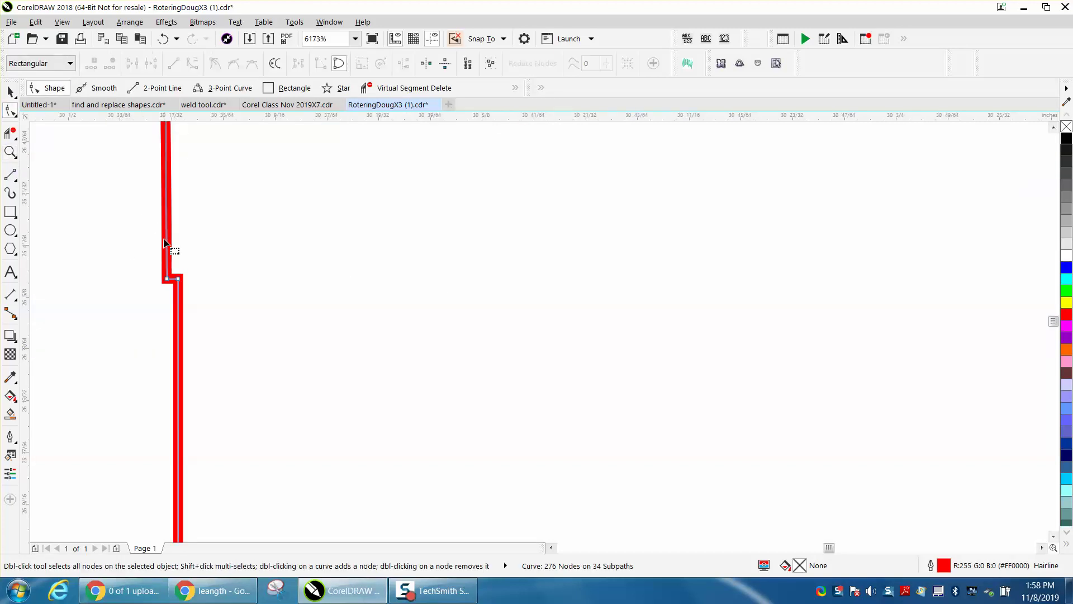
drag(215, 255, 130, 304)
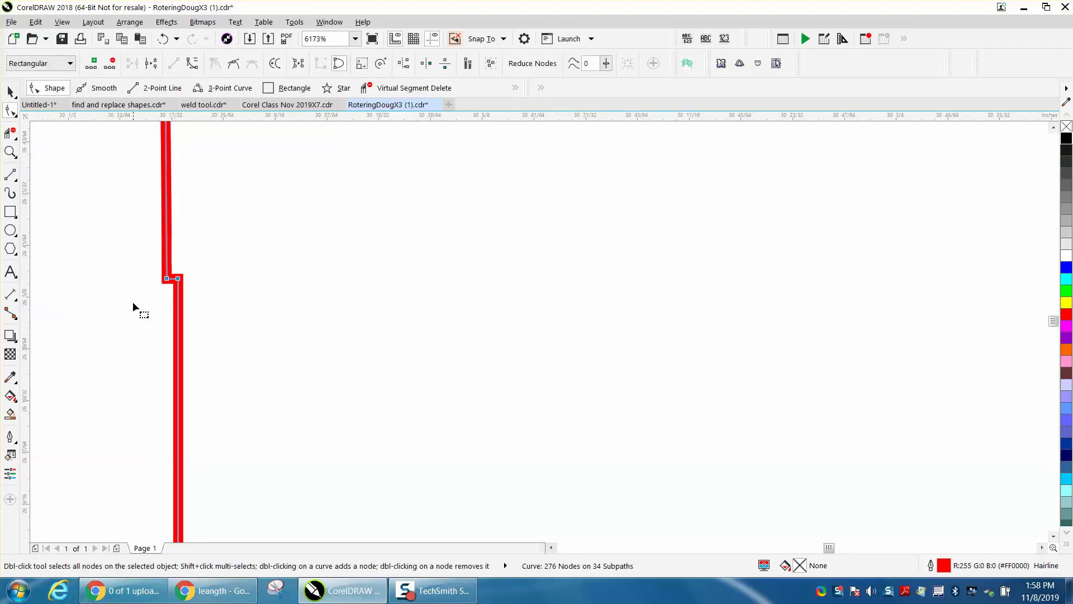
key(Delete)
scroll(320, 323, down, 4)
scroll(362, 328, down, 4)
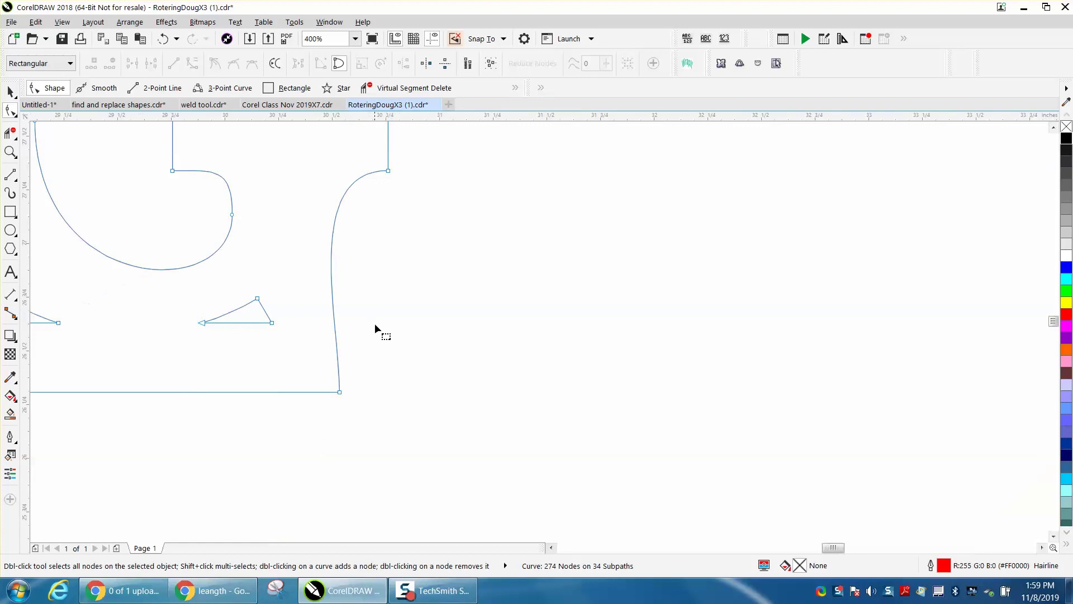
click(165, 40)
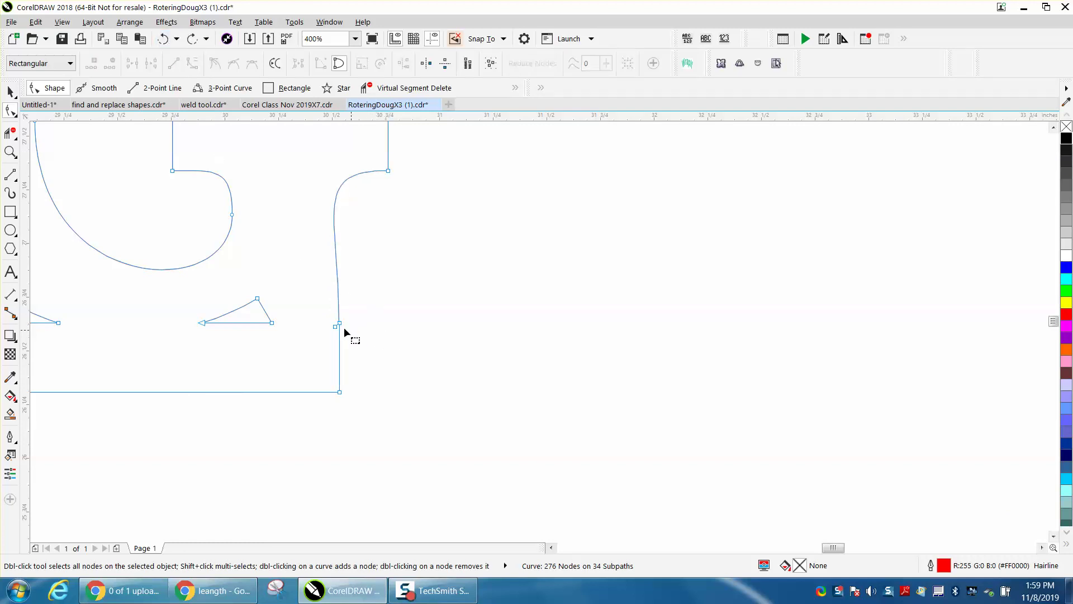
Step: Delete surplus nodes on the curved edge and pull the top corner handle to reshape it
key(Delete)
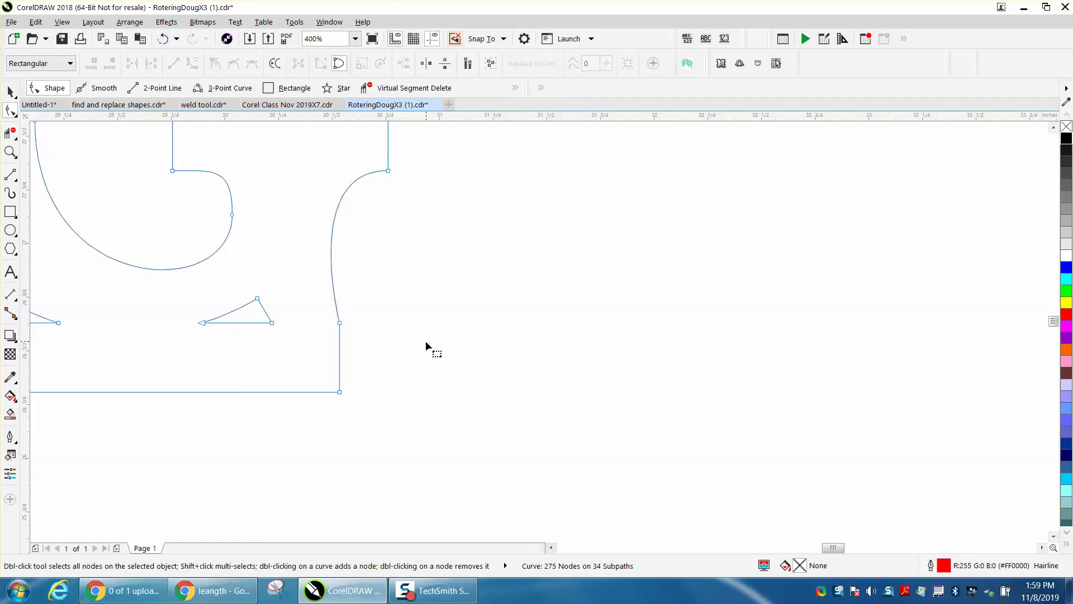
click(164, 39)
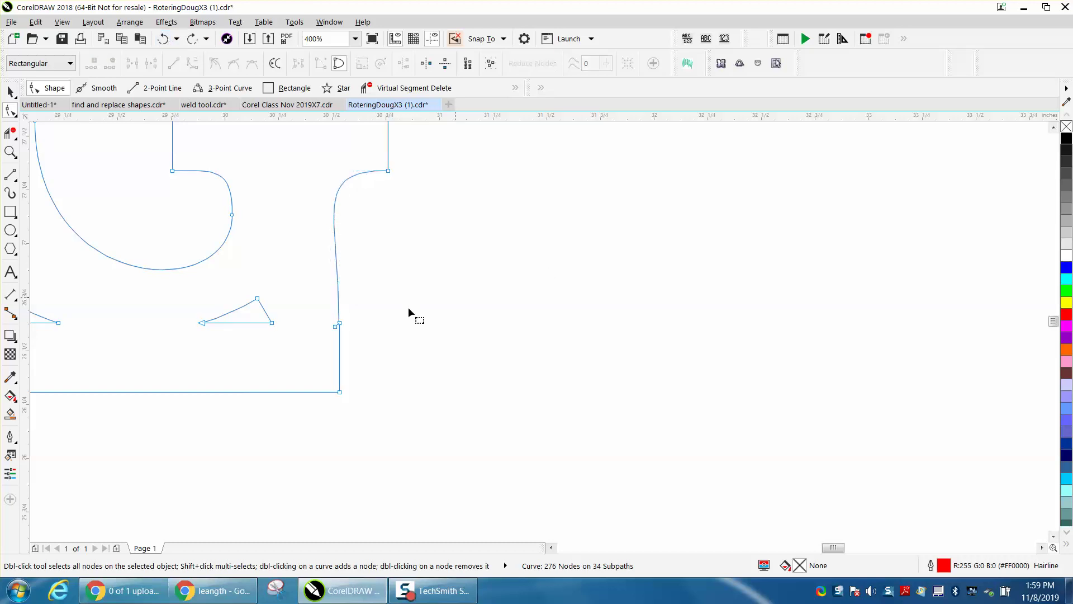
click(337, 324)
key(Delete)
drag(324, 346, 325, 346)
key(Delete)
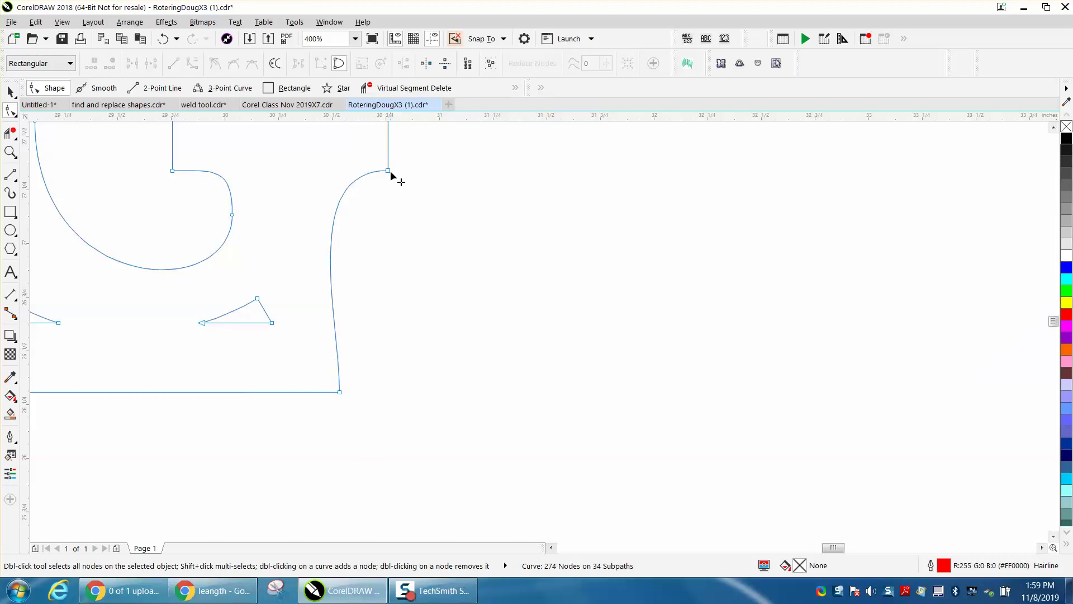
click(389, 171)
drag(302, 169, 294, 162)
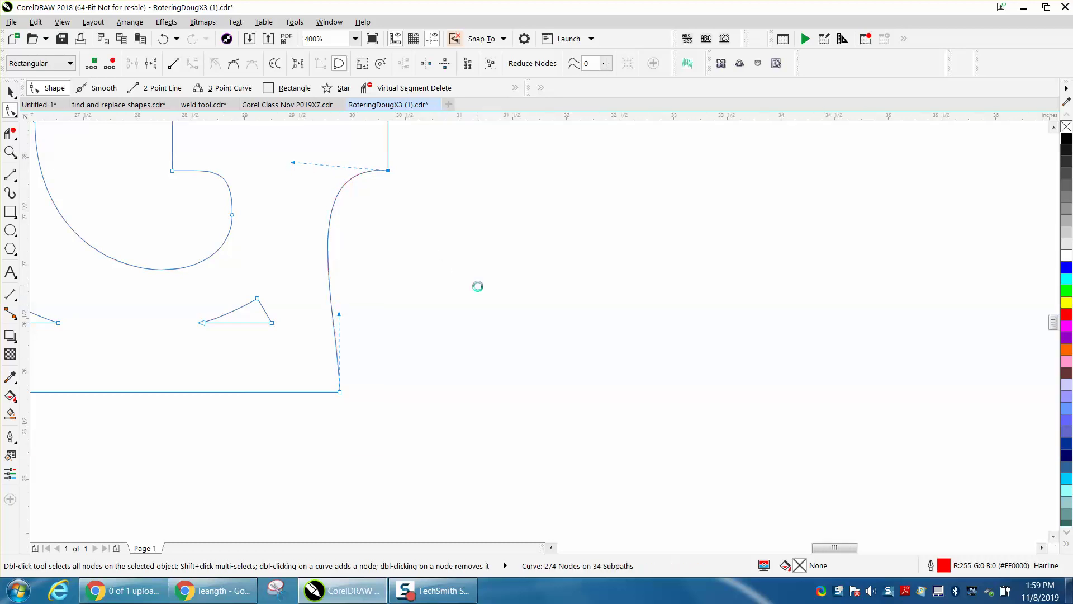
scroll(477, 283, down, 2)
scroll(504, 310, down, 2)
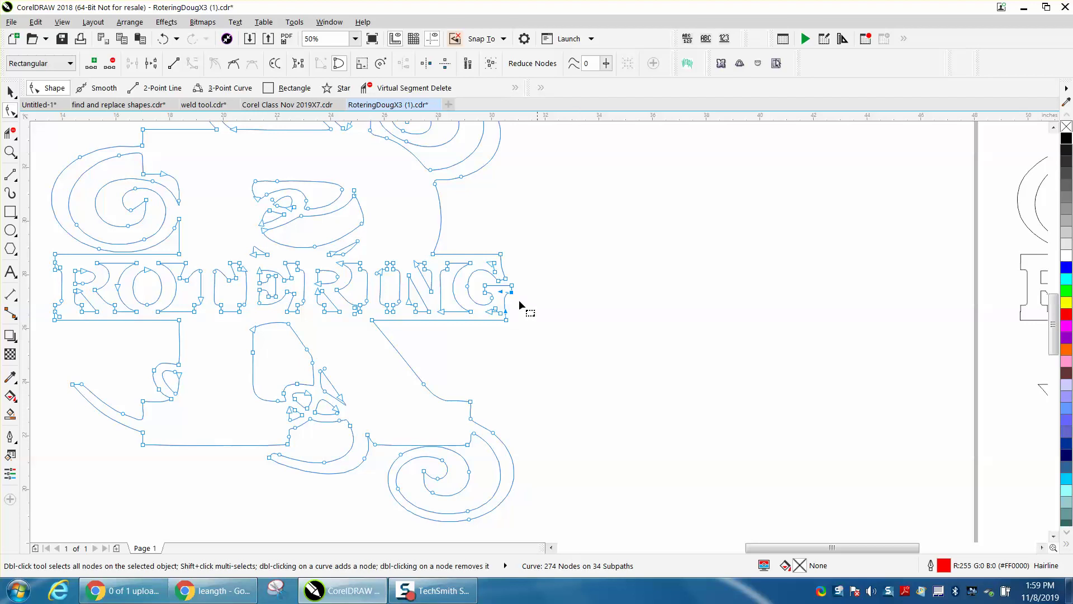
Step: Zoom in on the R's sharp peak and delete its node to round the point
click(15, 157)
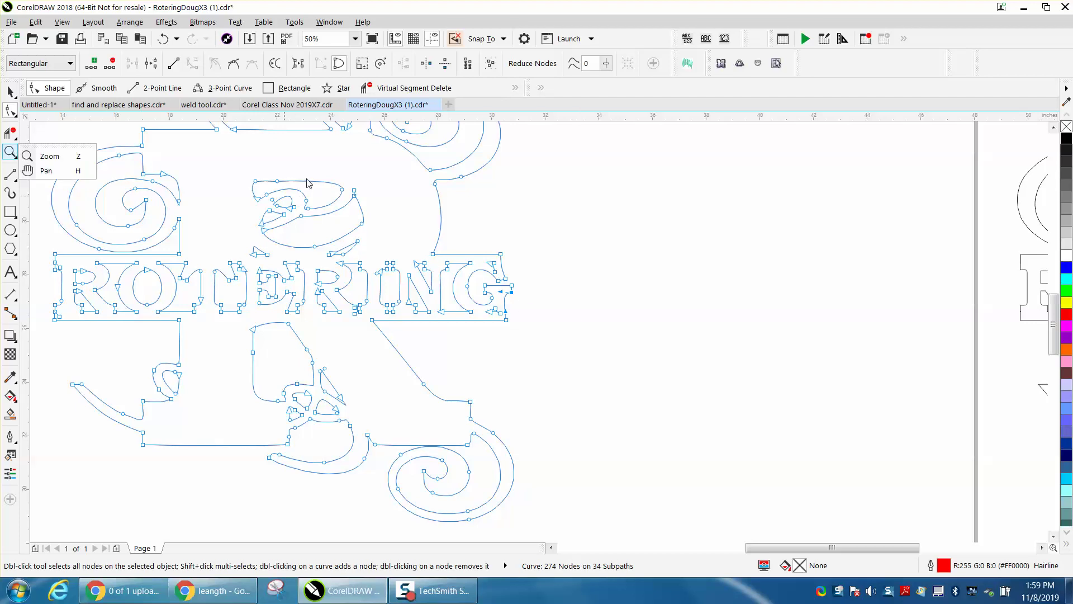
click(79, 158)
drag(335, 185, 413, 223)
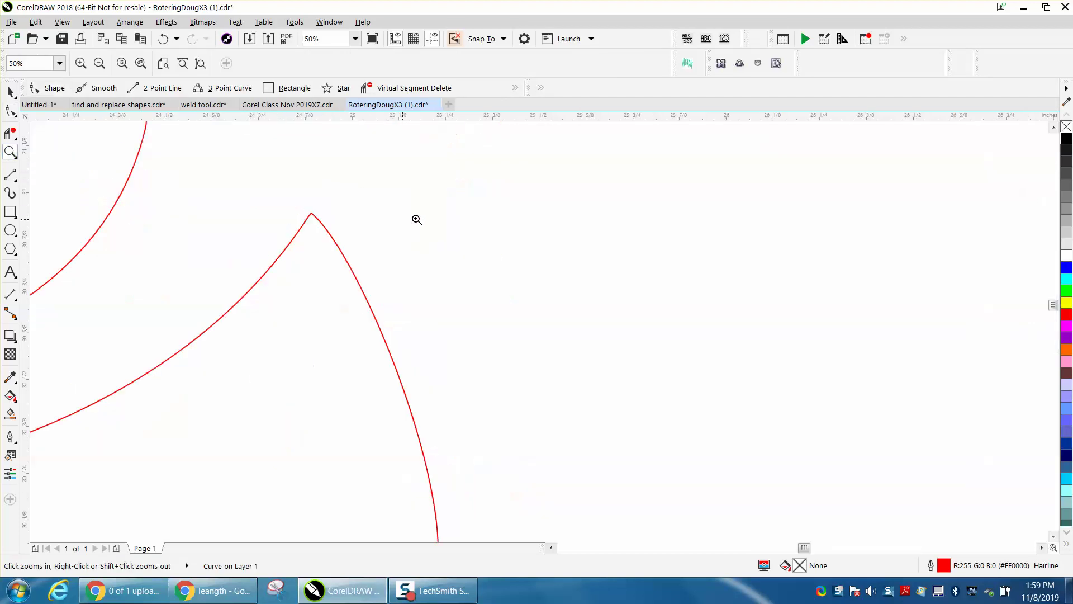
key(F10)
click(312, 213)
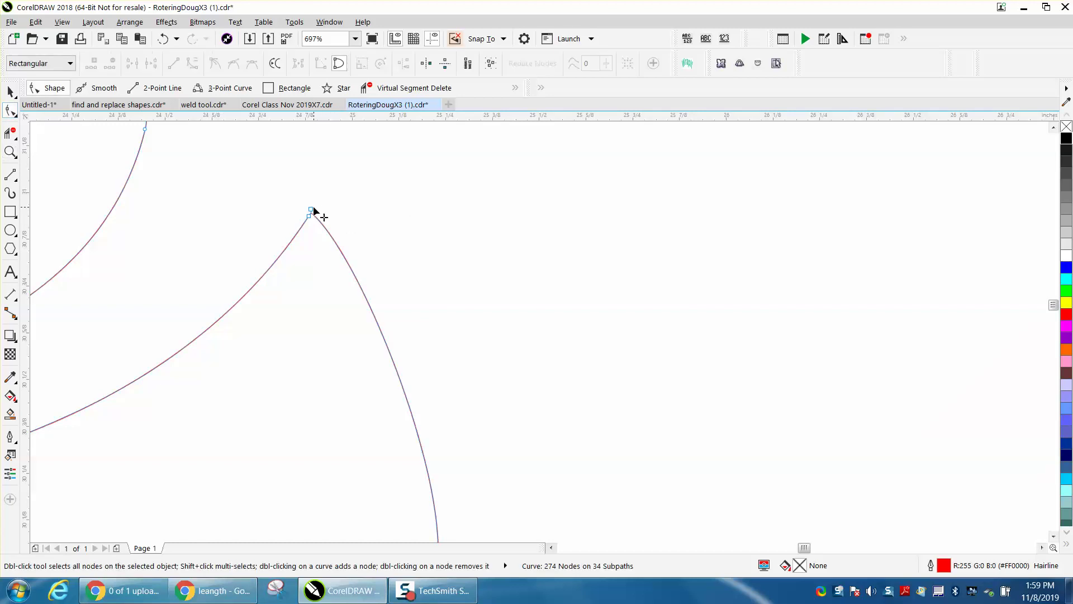
key(Delete)
click(309, 217)
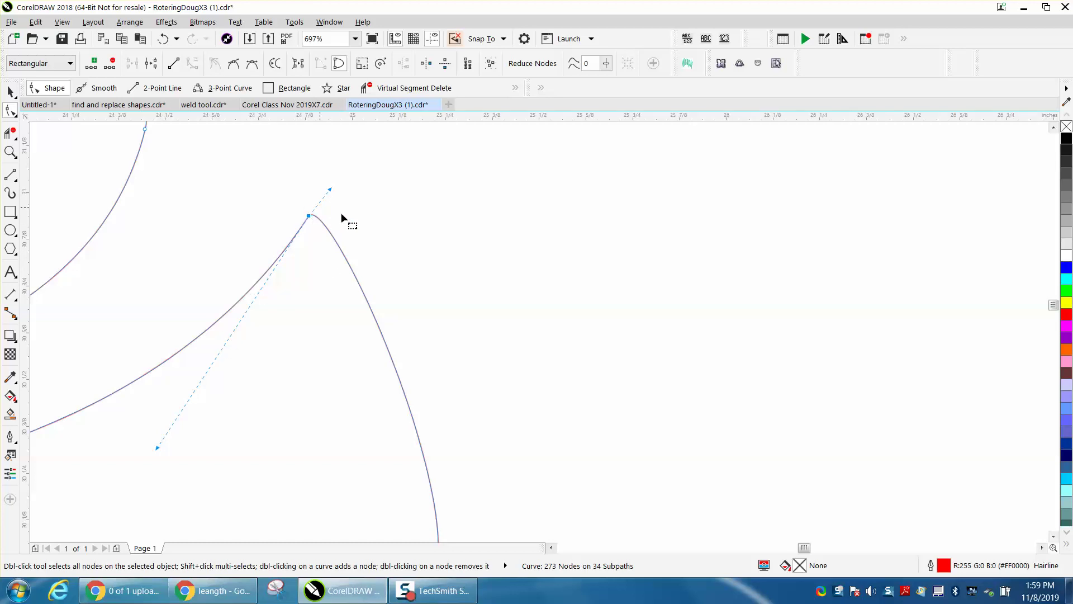
scroll(428, 268, down, 5)
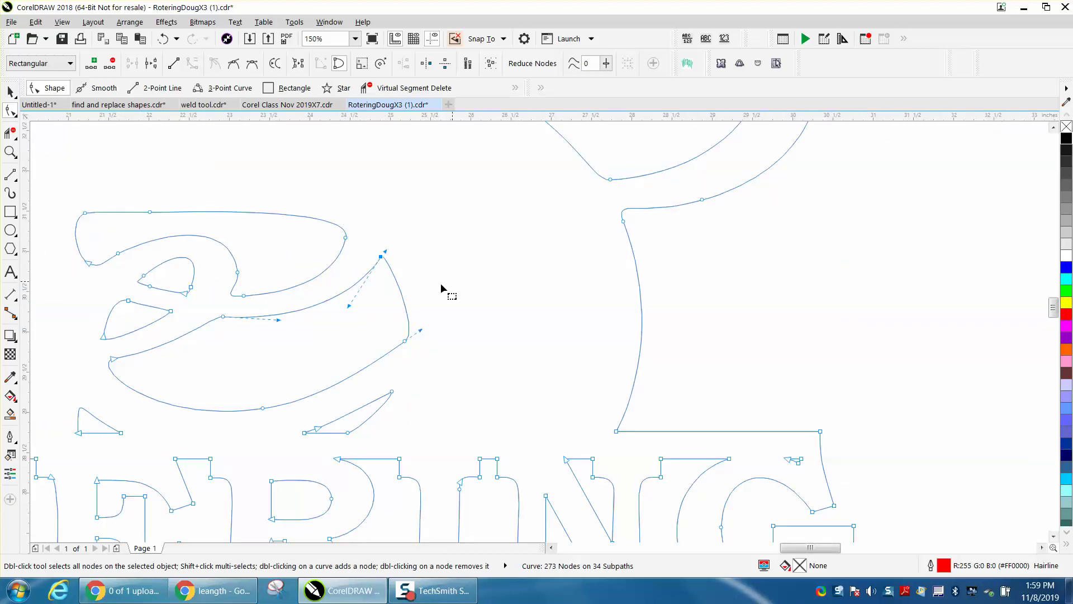
scroll(296, 286, down, 5)
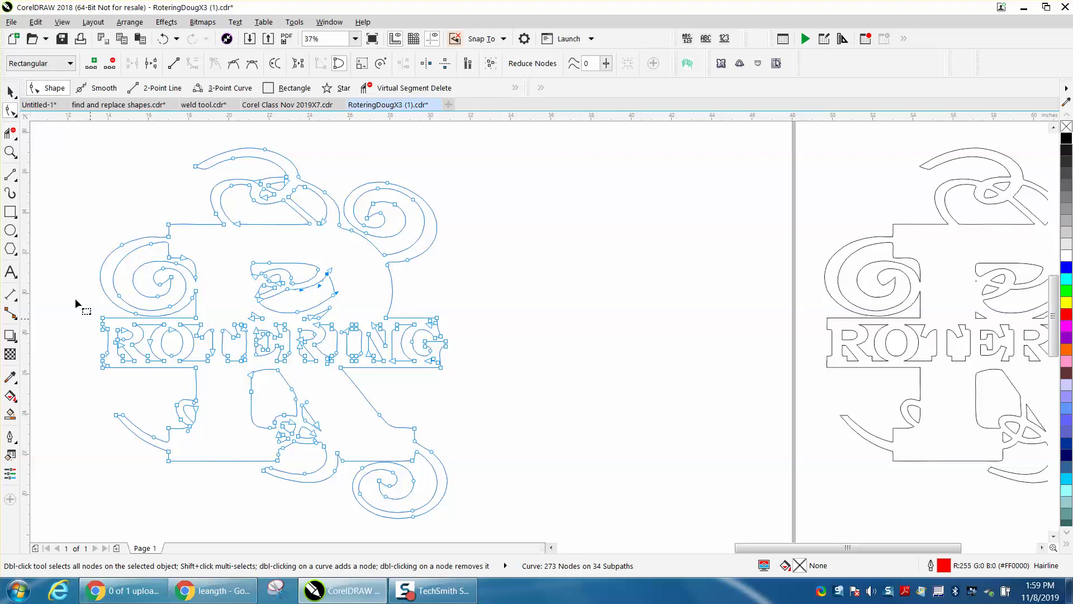
Step: In the knot area, delete the teardrop loop's top node and the triangle loop's top-right node
click(10, 151)
drag(212, 405, 375, 462)
click(10, 109)
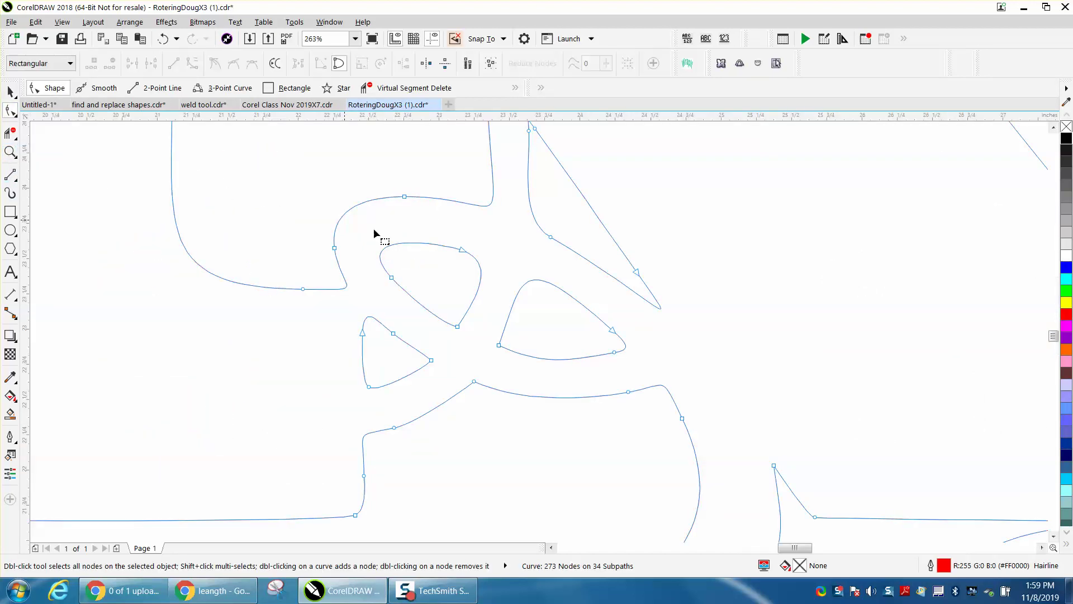
click(462, 250)
key(Delete)
click(613, 331)
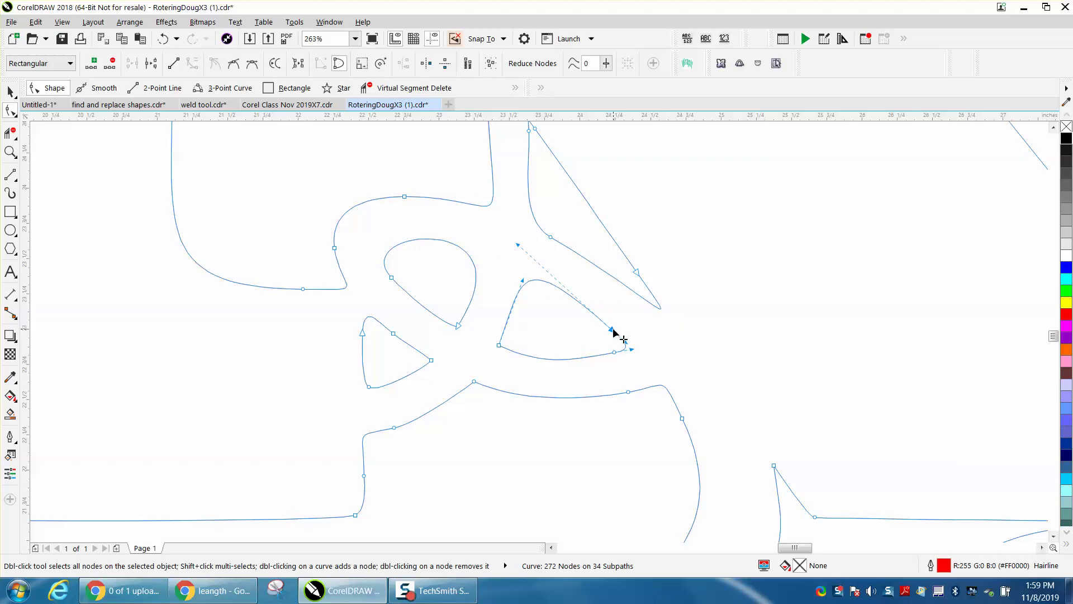
key(Delete)
click(162, 38)
click(393, 333)
key(Delete)
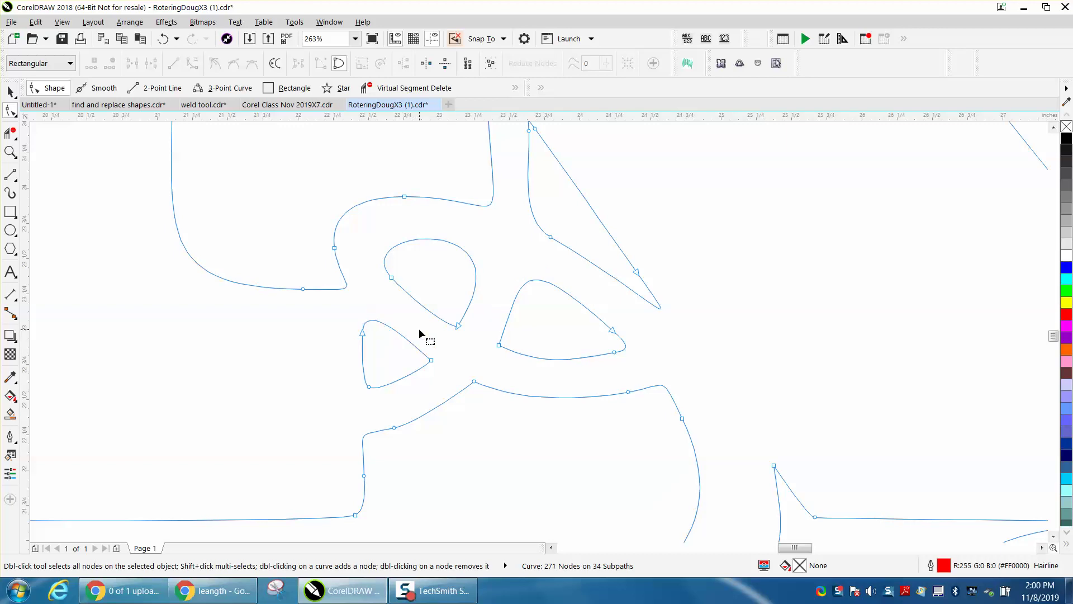
scroll(418, 327, down, 2)
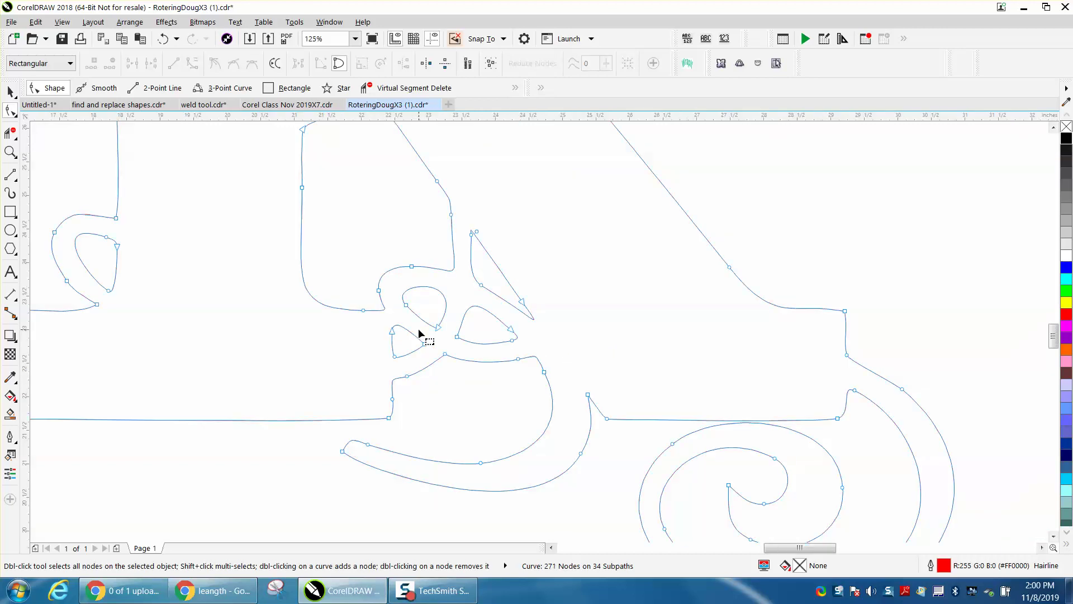
Step: Double-click away several more unneeded curve nodes, reaching 267 nodes
double_click(393, 399)
double_click(481, 463)
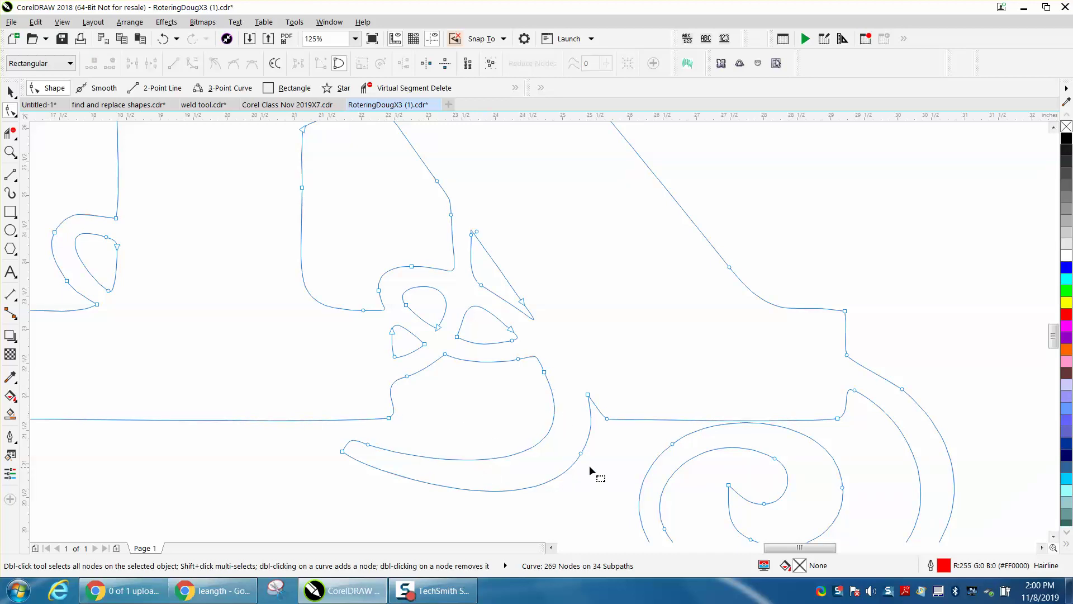
click(581, 454)
double_click(581, 453)
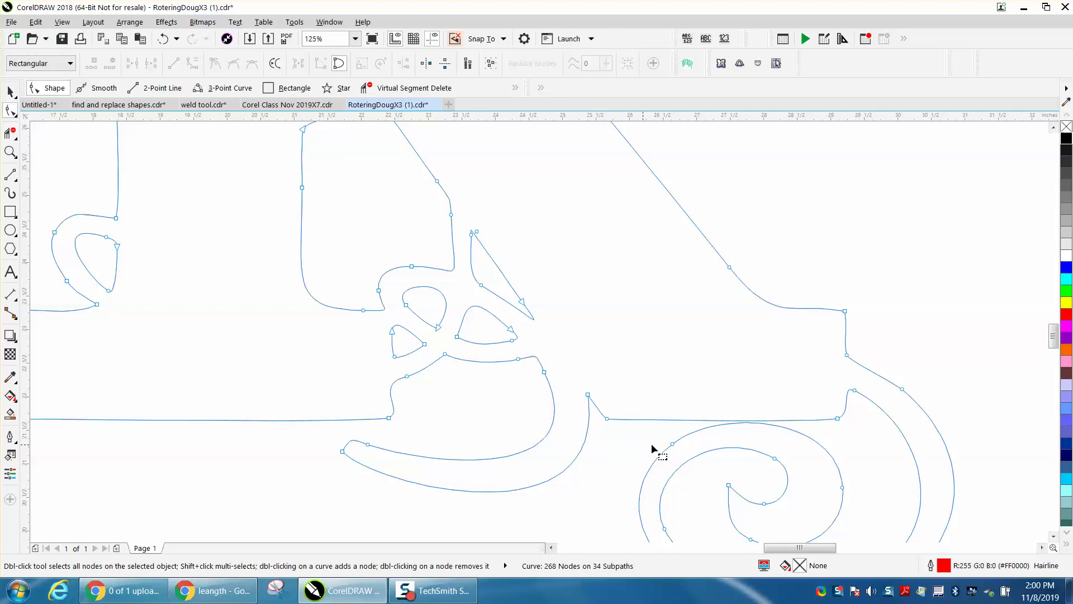
scroll(626, 425, down, 2)
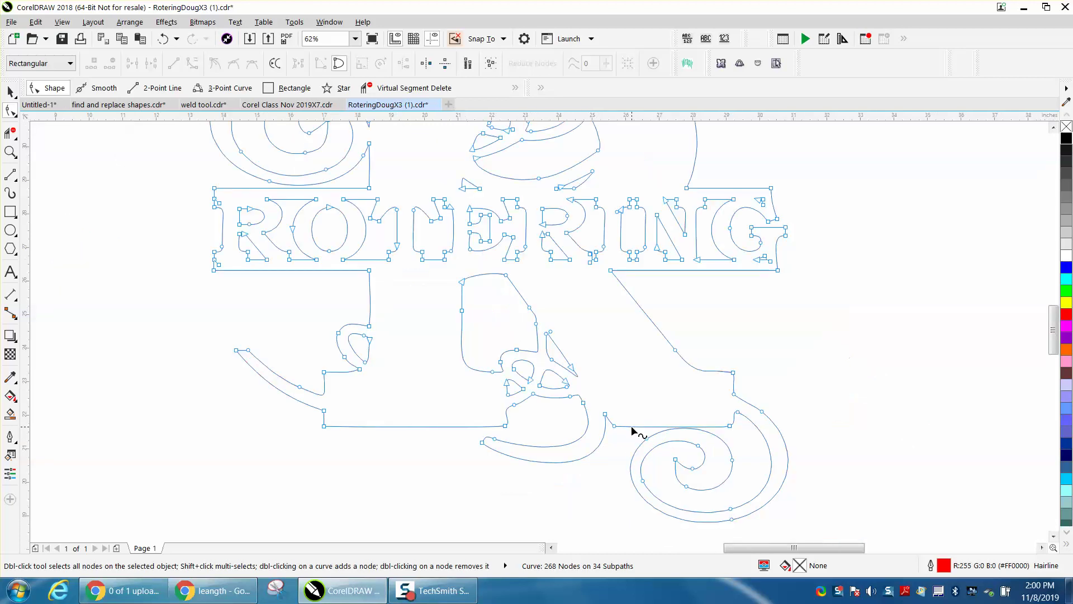
click(518, 311)
double_click(519, 319)
Step: Zoom in on the R and O and delete the extra nodes on the R's upper bowl
key(z)
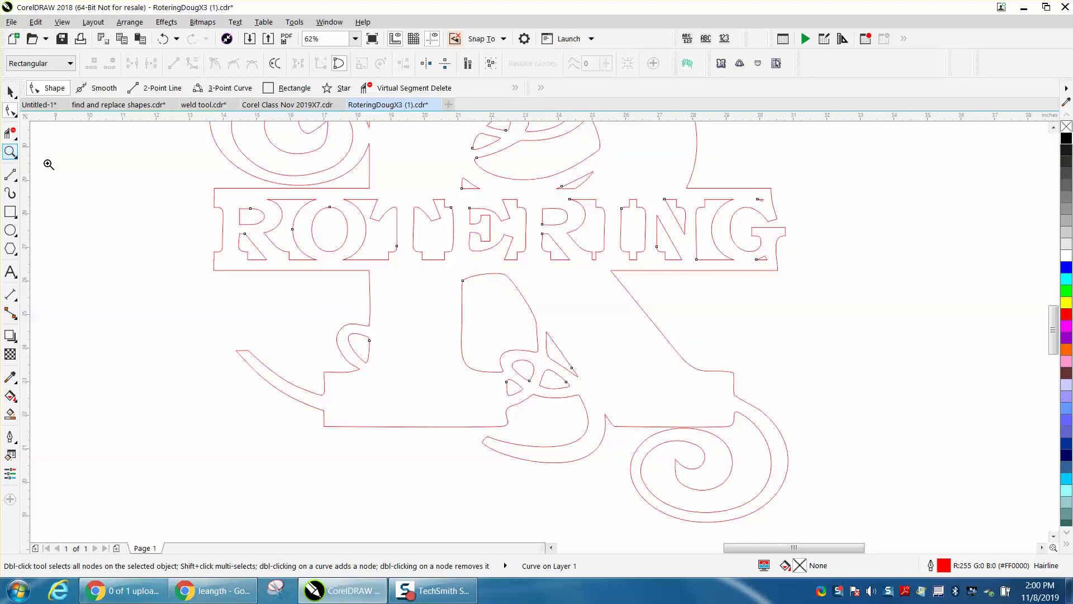
drag(192, 199, 378, 287)
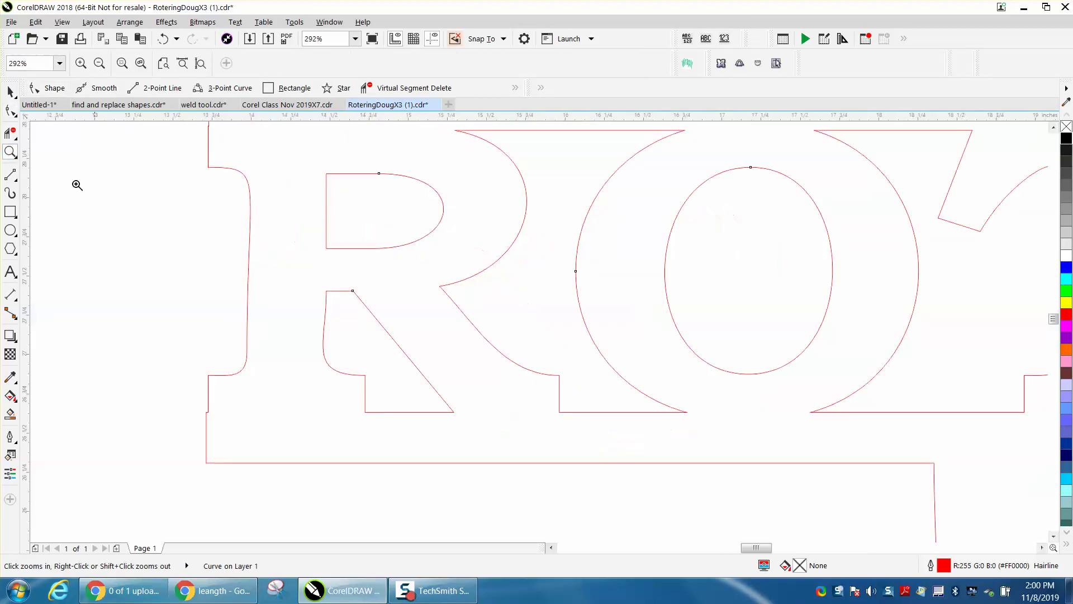
click(10, 110)
drag(352, 162, 399, 264)
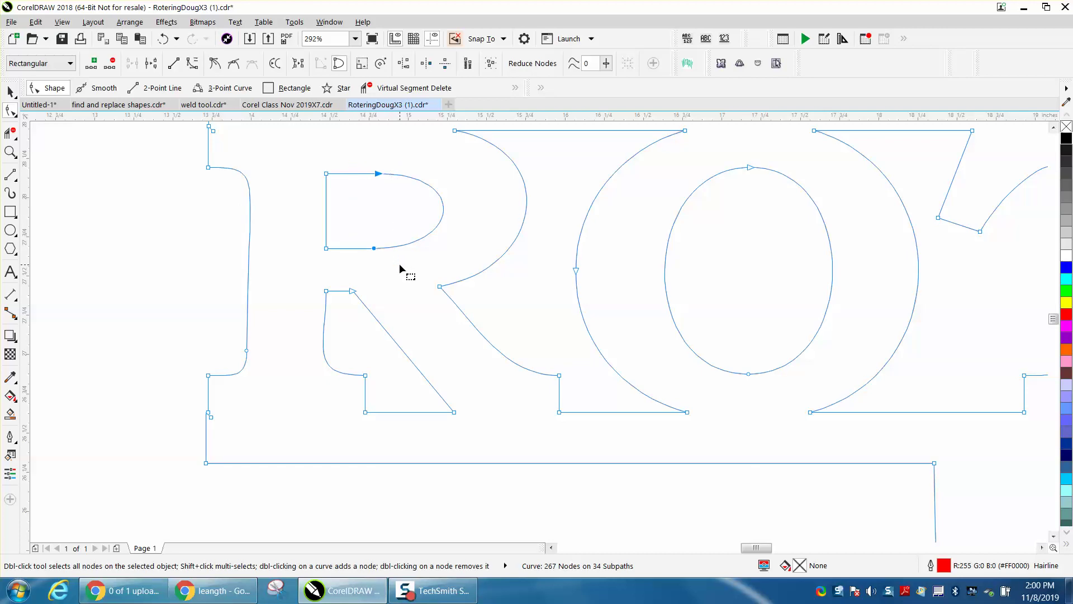
key(Delete)
Step: Drag the bowl's upper and lower curve handles to reshape and shrink the R's bowl
click(325, 175)
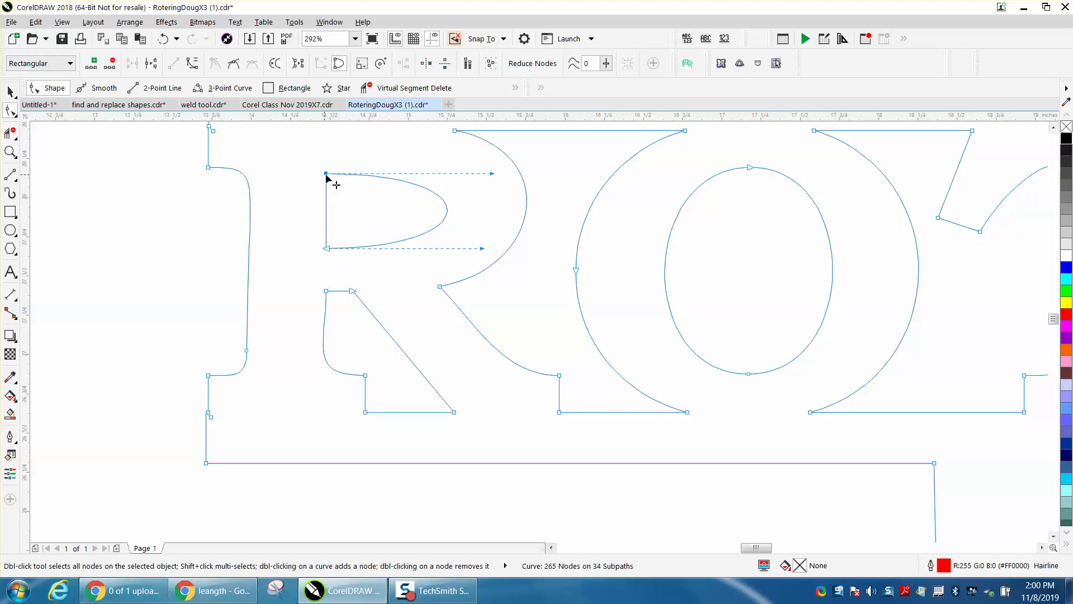
drag(481, 249, 474, 248)
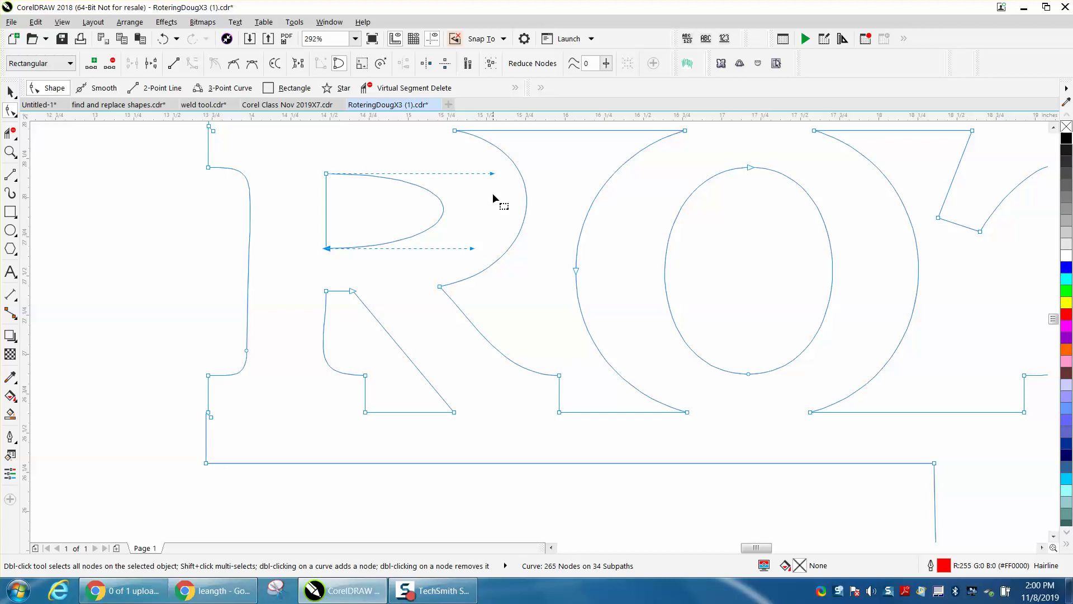
drag(493, 174, 469, 171)
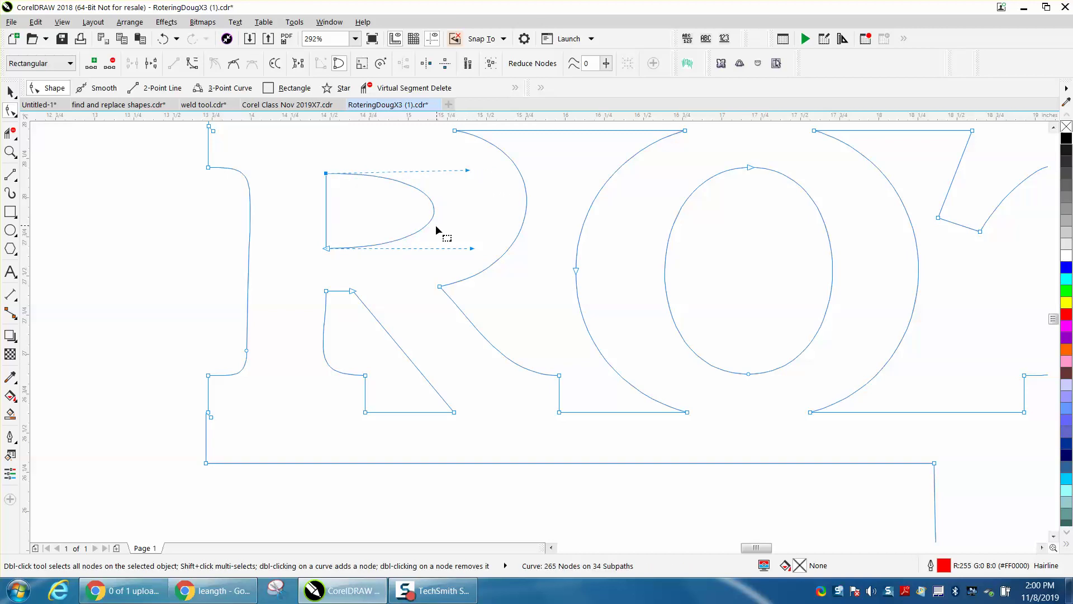
drag(474, 249, 470, 254)
drag(469, 171, 465, 163)
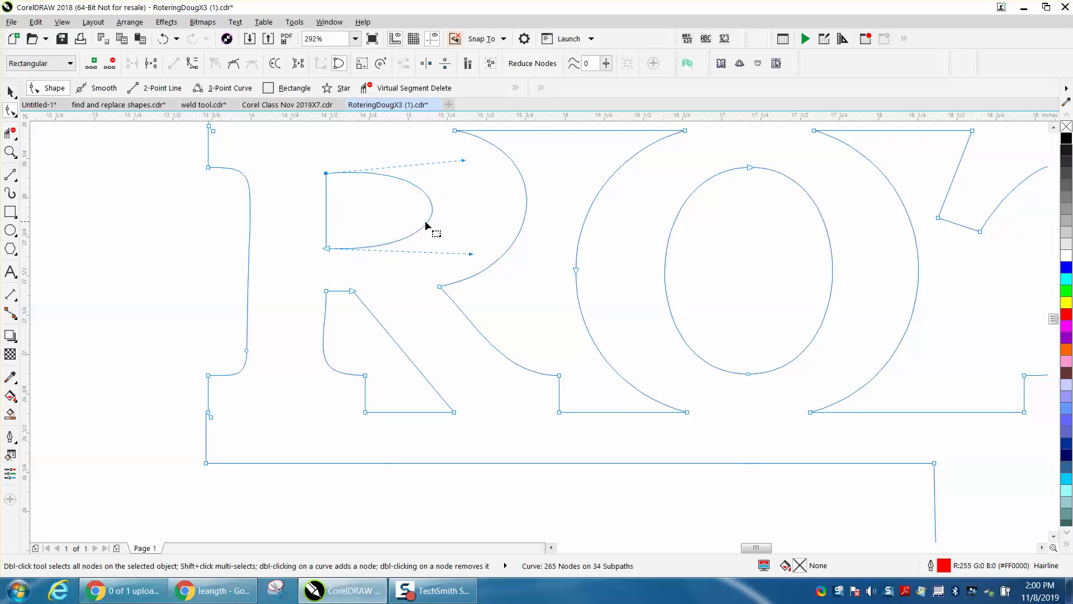
scroll(430, 230, down, 2)
Step: Revert a bad inner-O node deletion and delete the two left-edge jog nodes, leaving 263 nodes
drag(577, 289, 596, 311)
key(Delete)
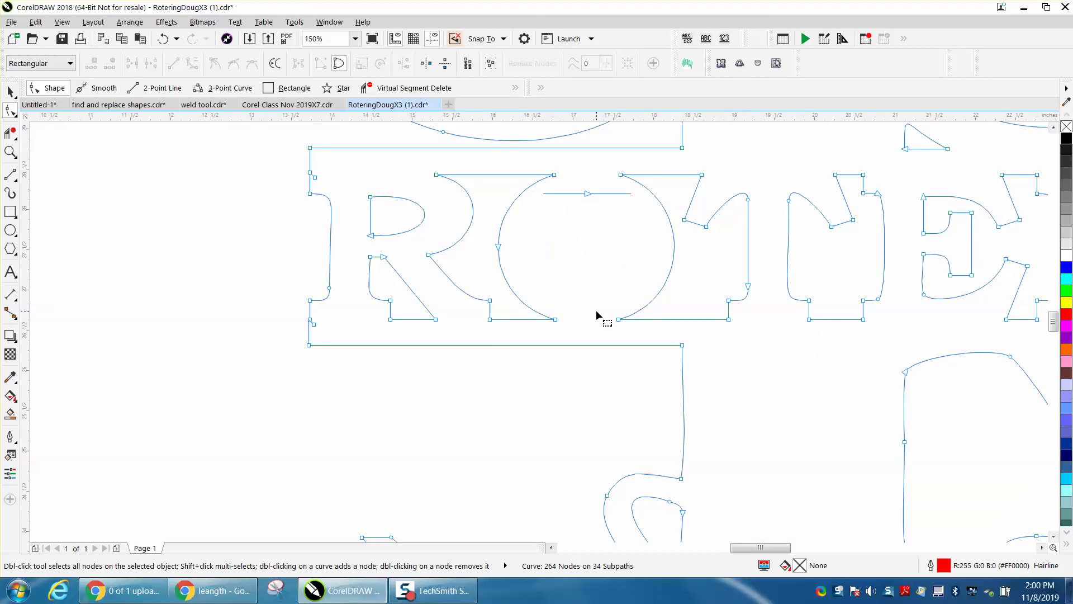
click(162, 39)
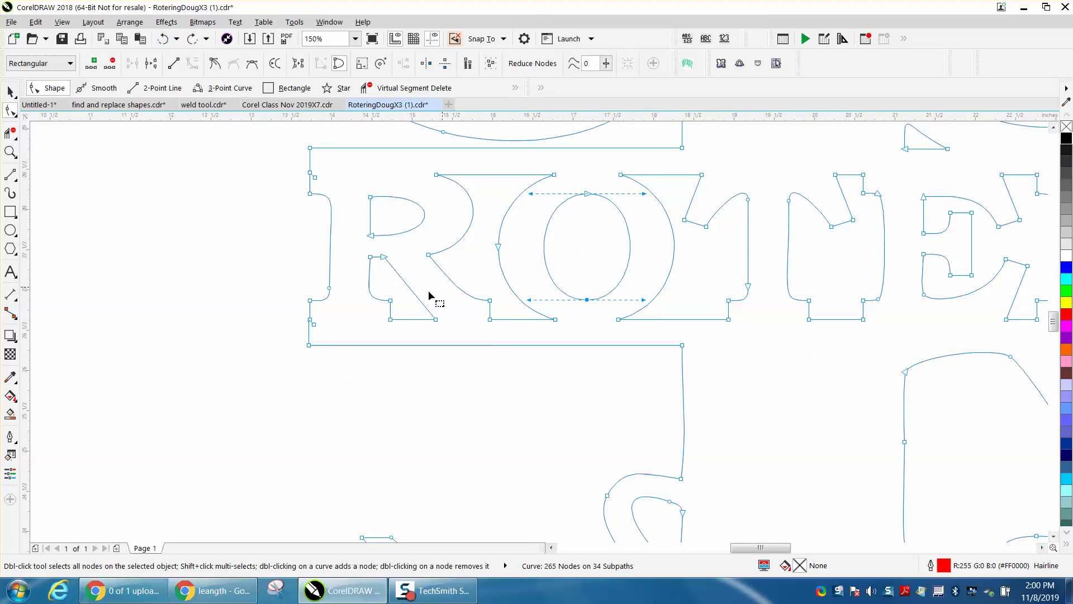
click(10, 152)
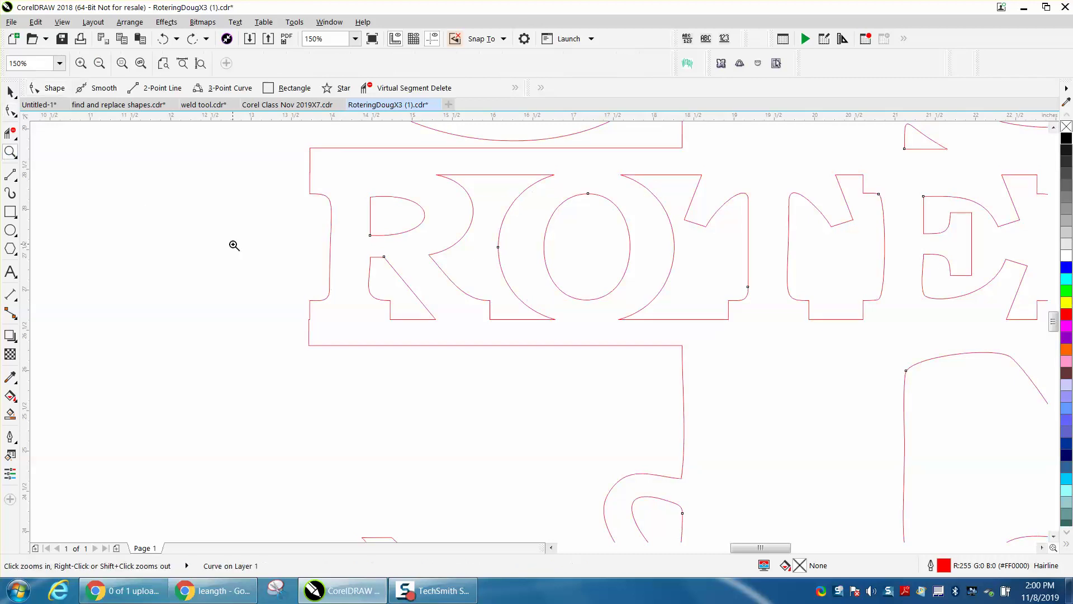
drag(270, 297, 482, 407)
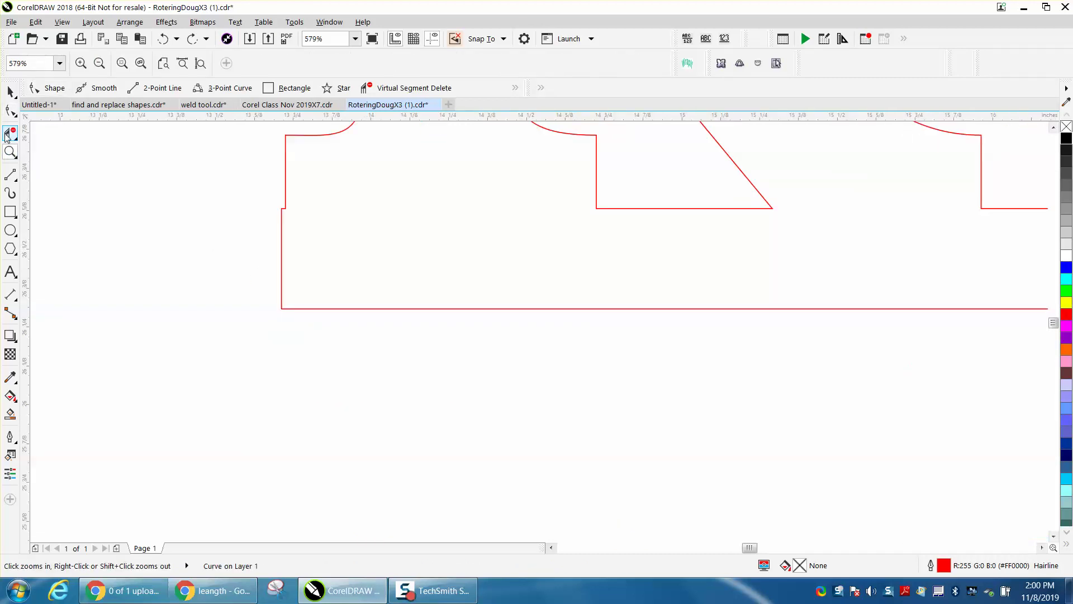
click(10, 110)
drag(239, 185, 328, 223)
key(Delete)
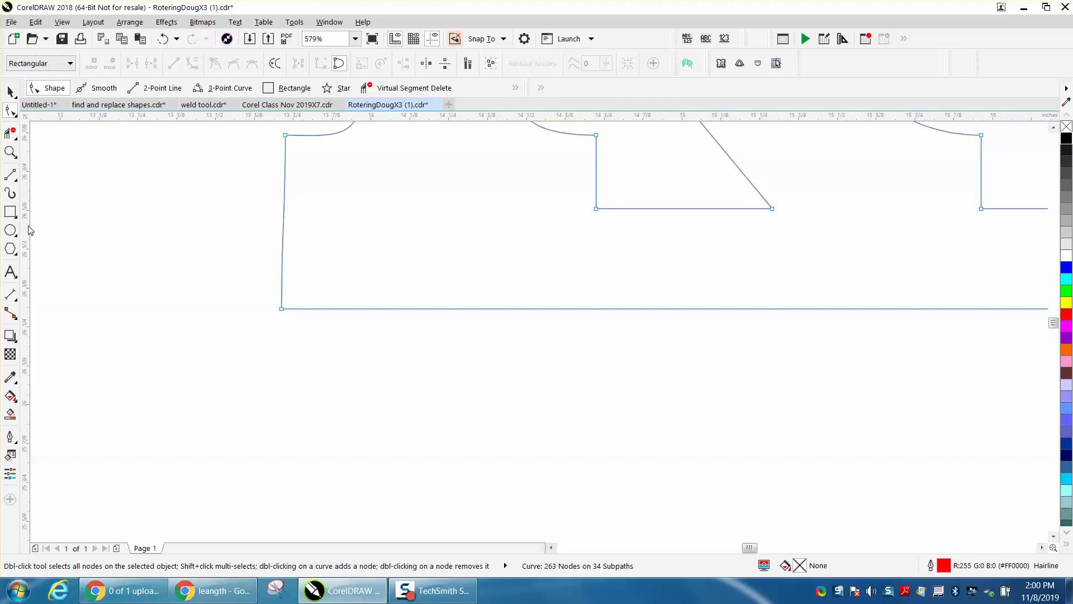
click(282, 311)
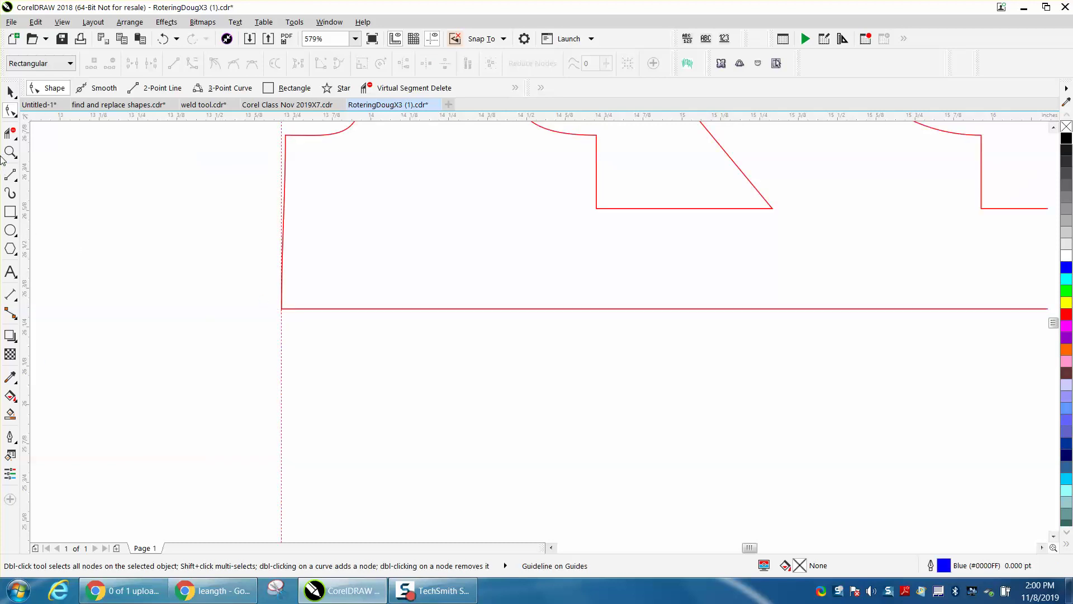
Step: Zoom in on the outline's top-left corner and set the nudge distance to 0.001 inch
drag(220, 125, 448, 323)
click(10, 91)
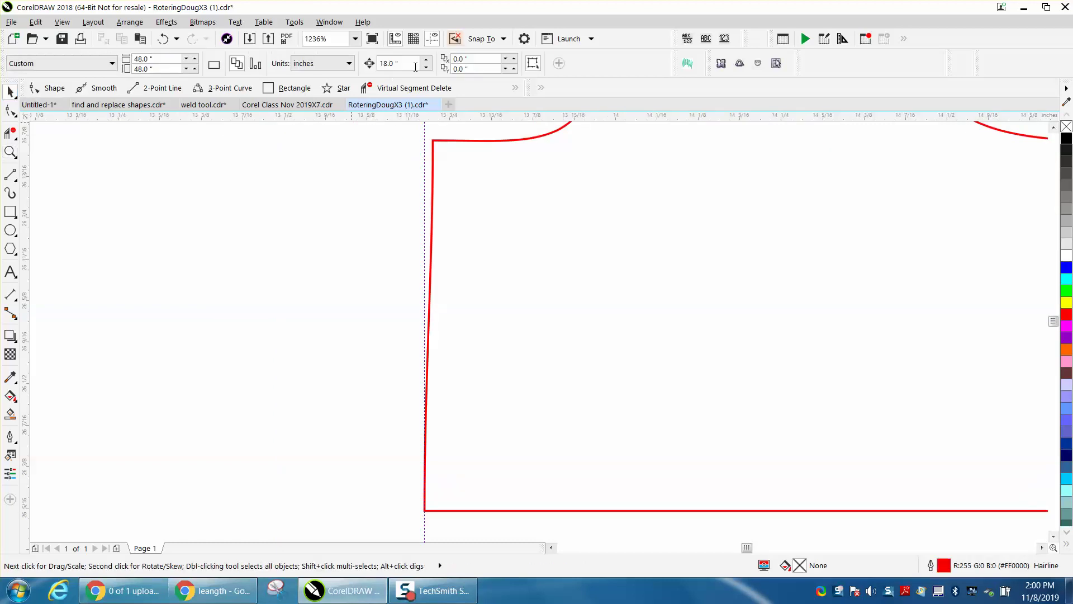
click(394, 63)
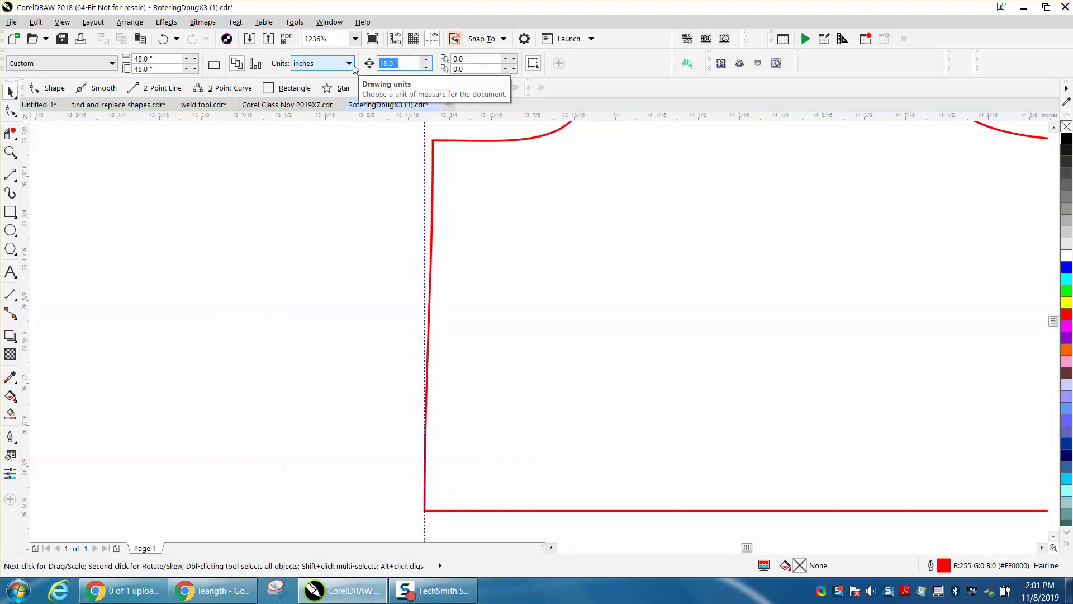
text(.001)
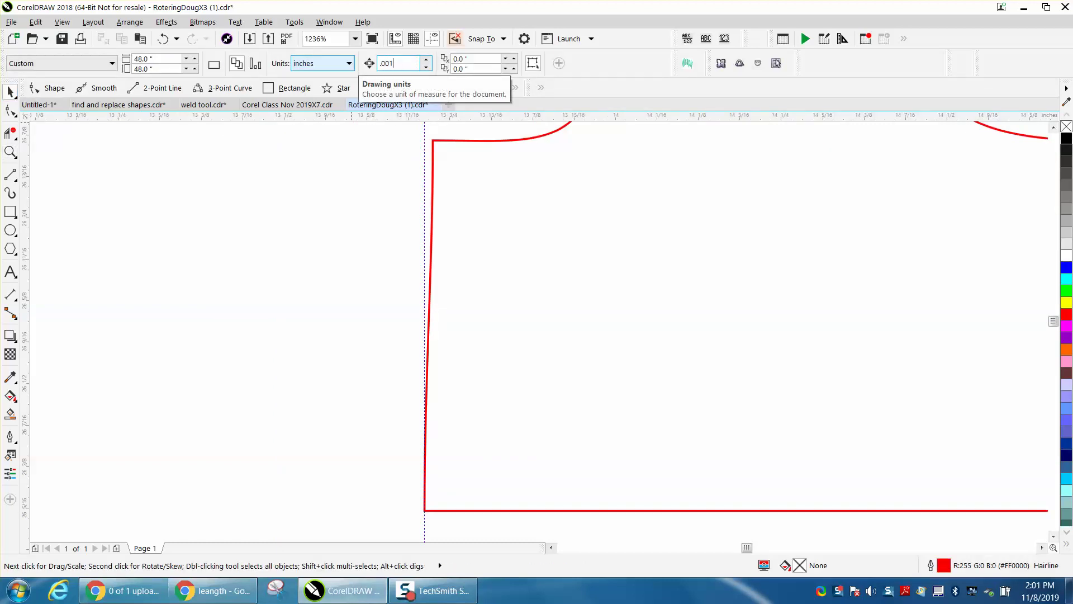
click(15, 115)
click(239, 137)
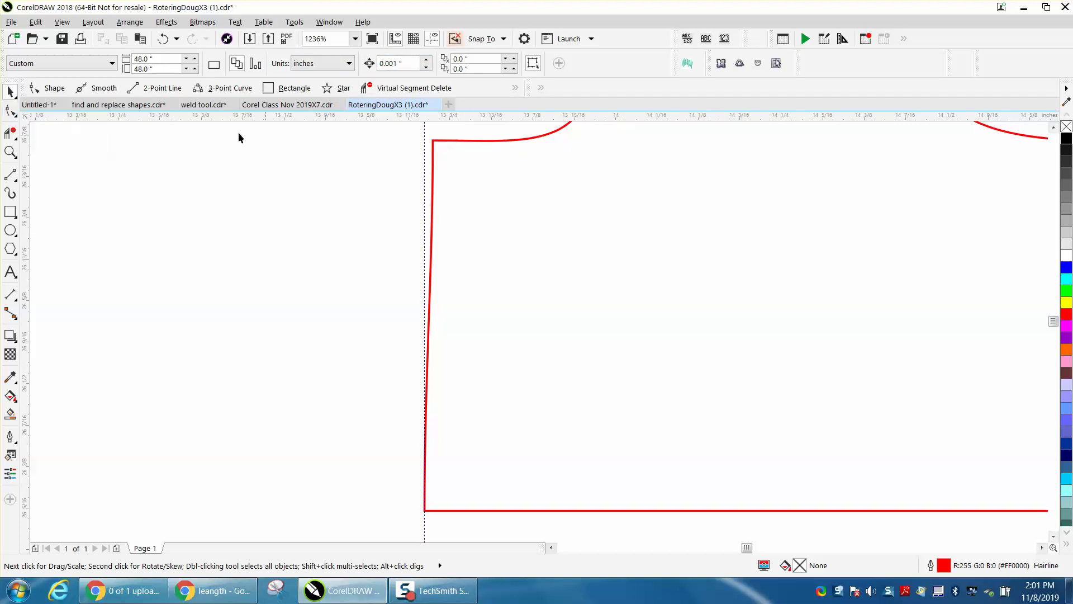
Step: Move the top-left corner node onto the vertical guideline so the left edge runs straight
click(435, 143)
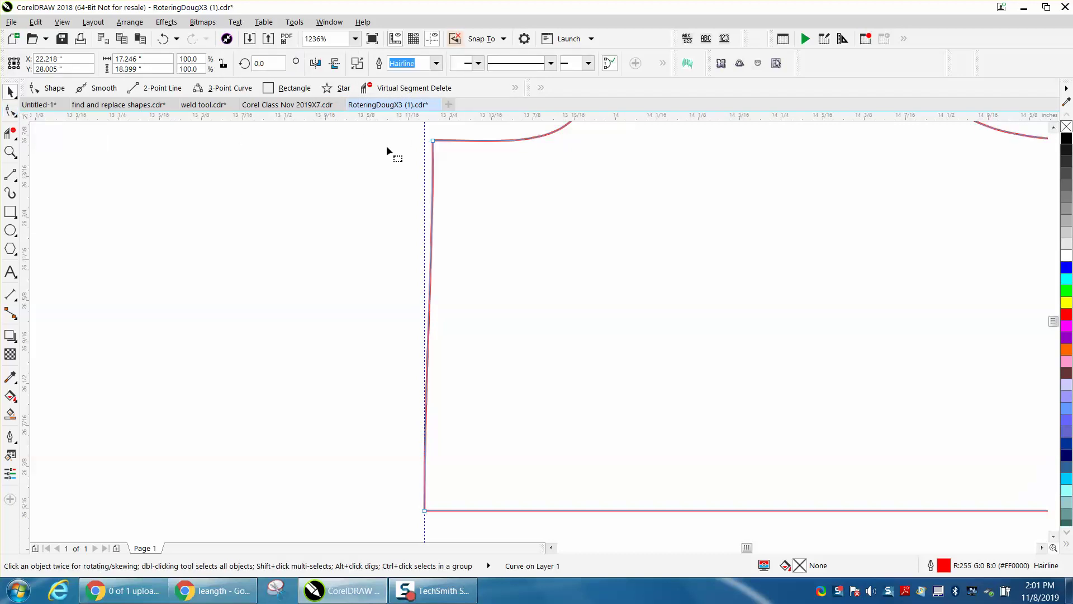
key(F10)
click(434, 140)
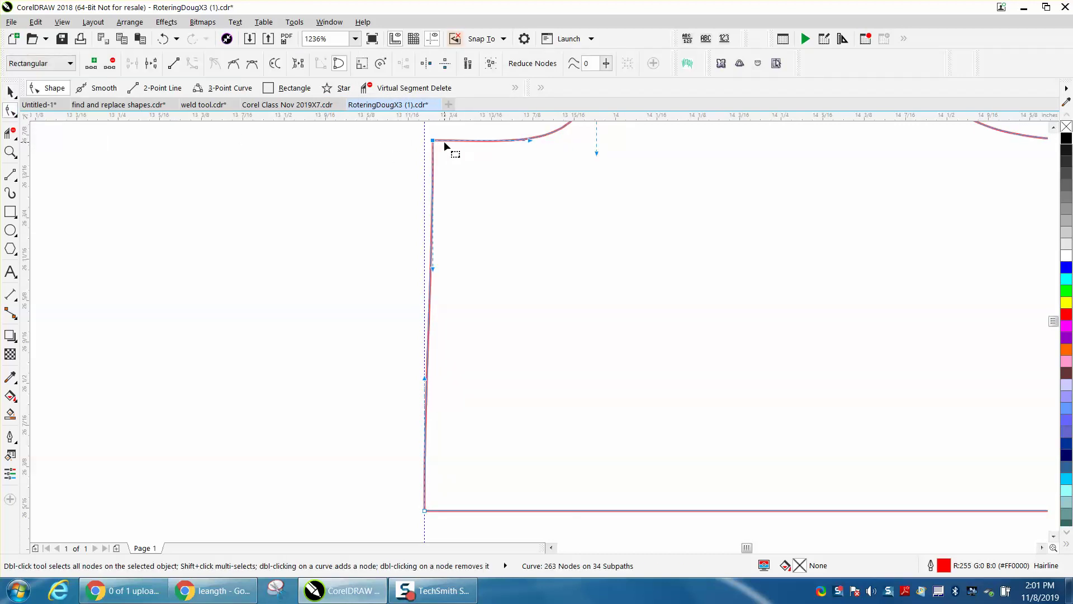
drag(444, 141, 443, 142)
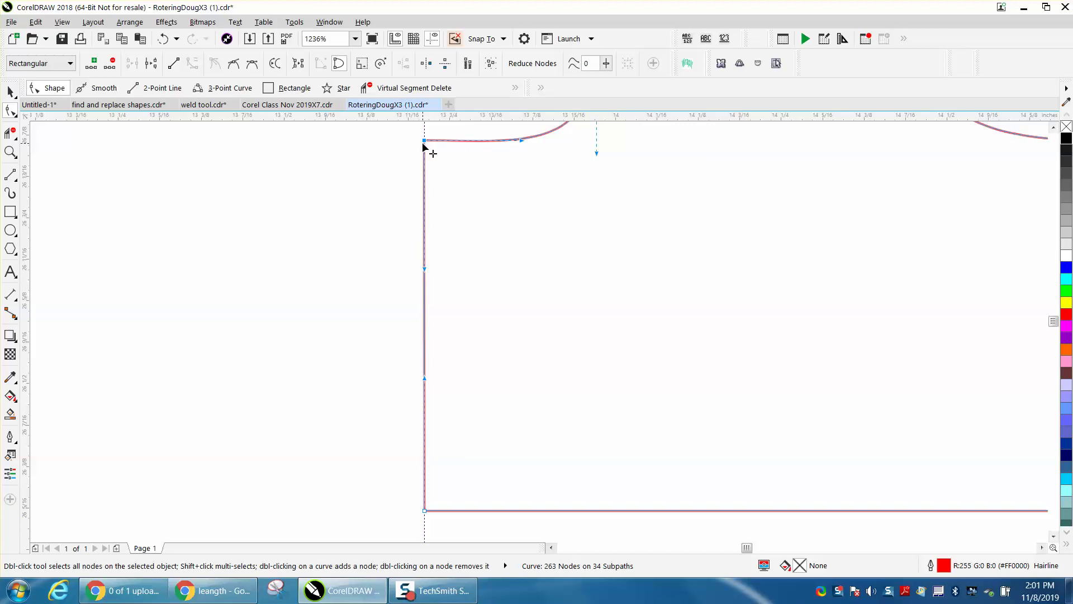
Step: Zoom in on the R's left corner and delete the two extra nodes midway down the left edge
scroll(511, 138, down, 8)
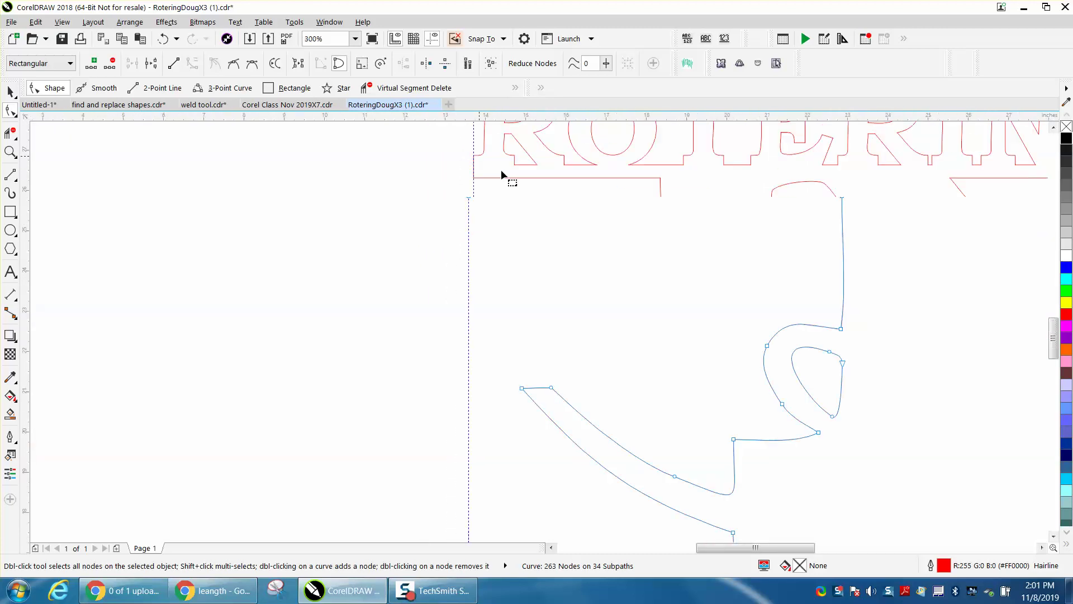
scroll(658, 323, up, 3)
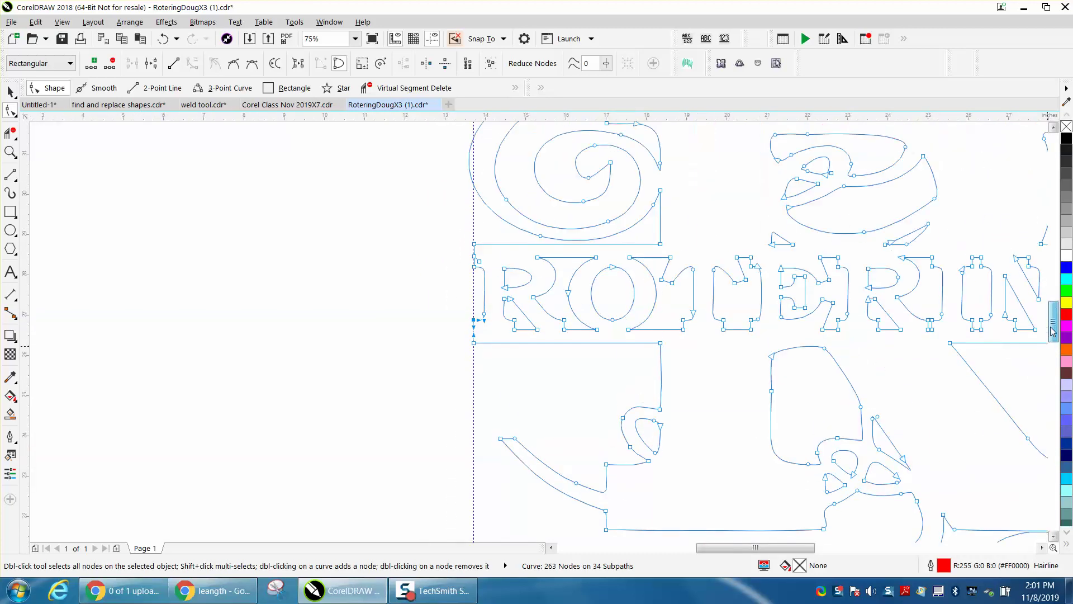
click(11, 151)
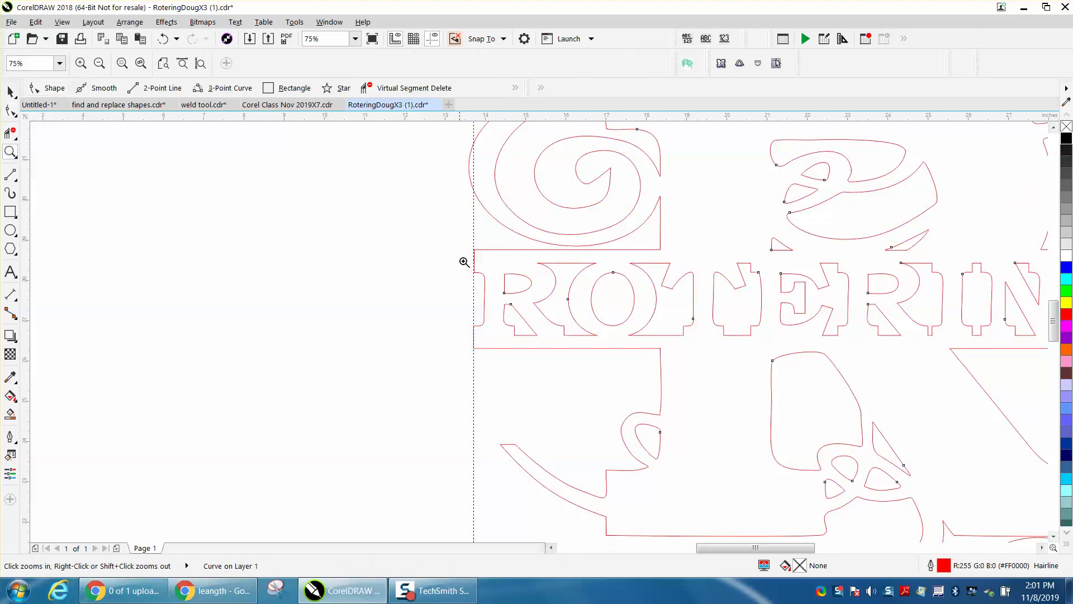
drag(463, 242, 507, 289)
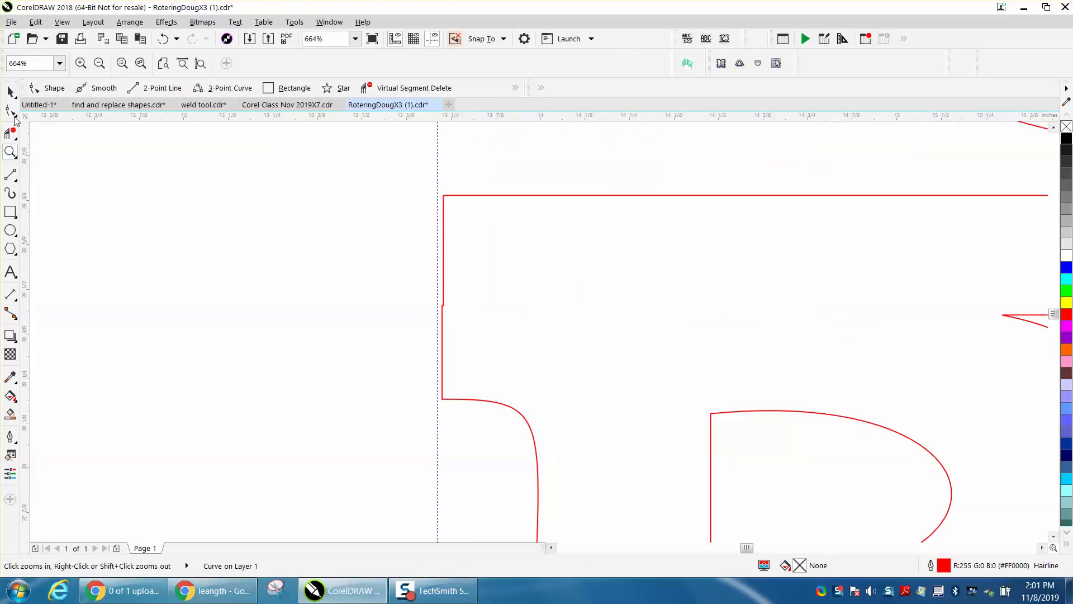
click(11, 110)
drag(424, 283, 504, 334)
key(Delete)
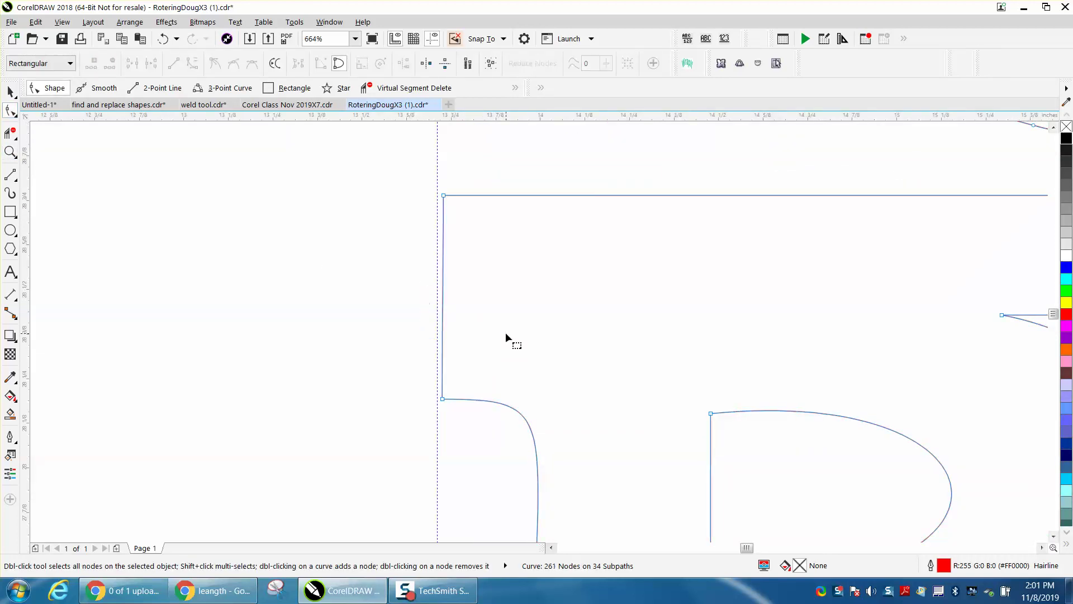
Step: Nudge the bottom-left and top-left corner nodes left, then reposition the top-left node
click(443, 399)
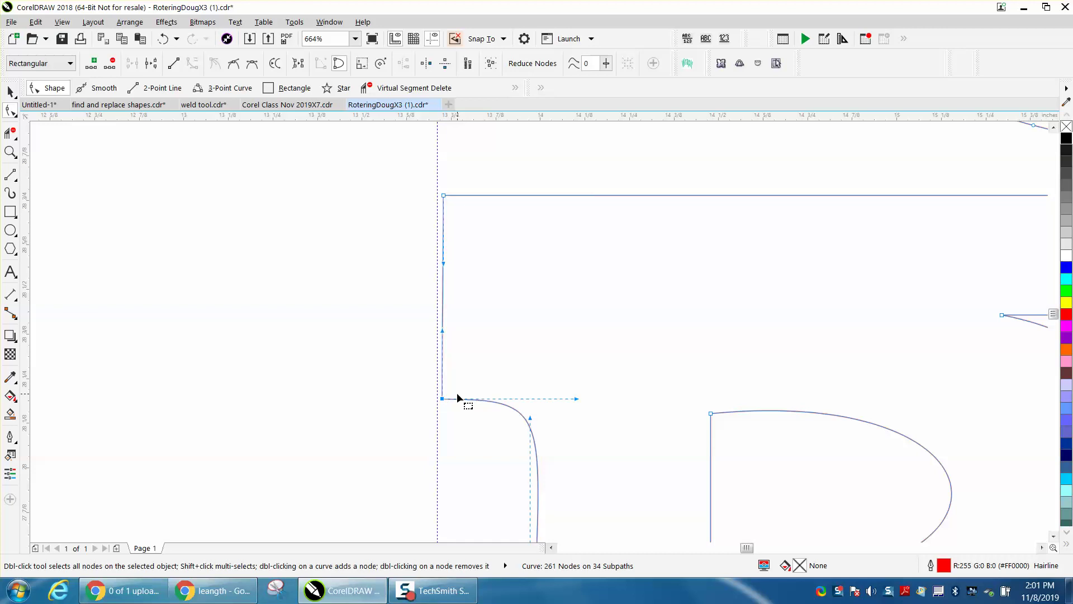
key(Left)
key(Left)
key(Left)
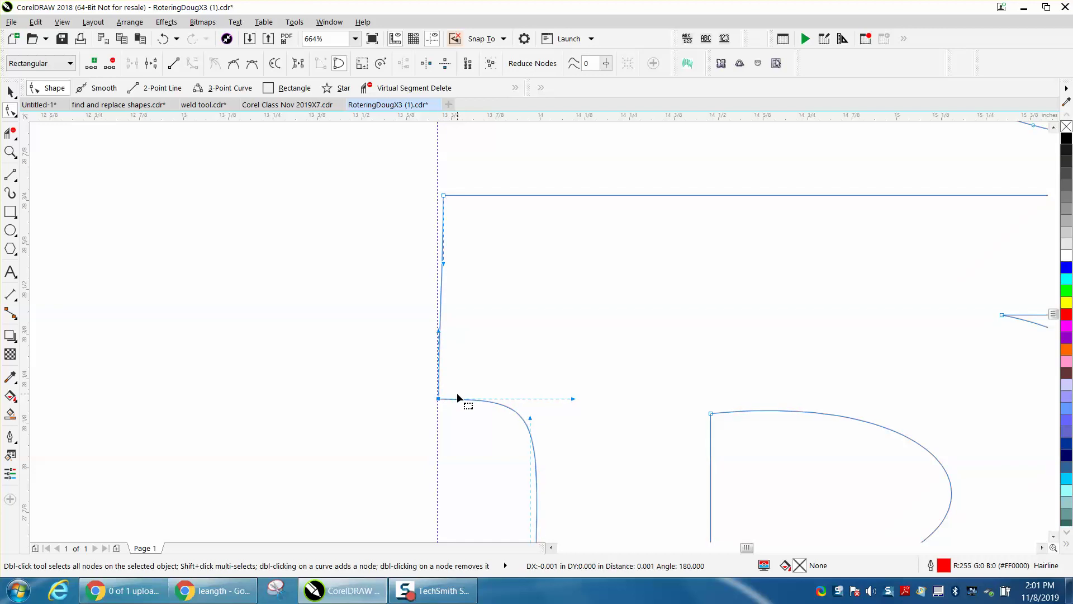
click(444, 195)
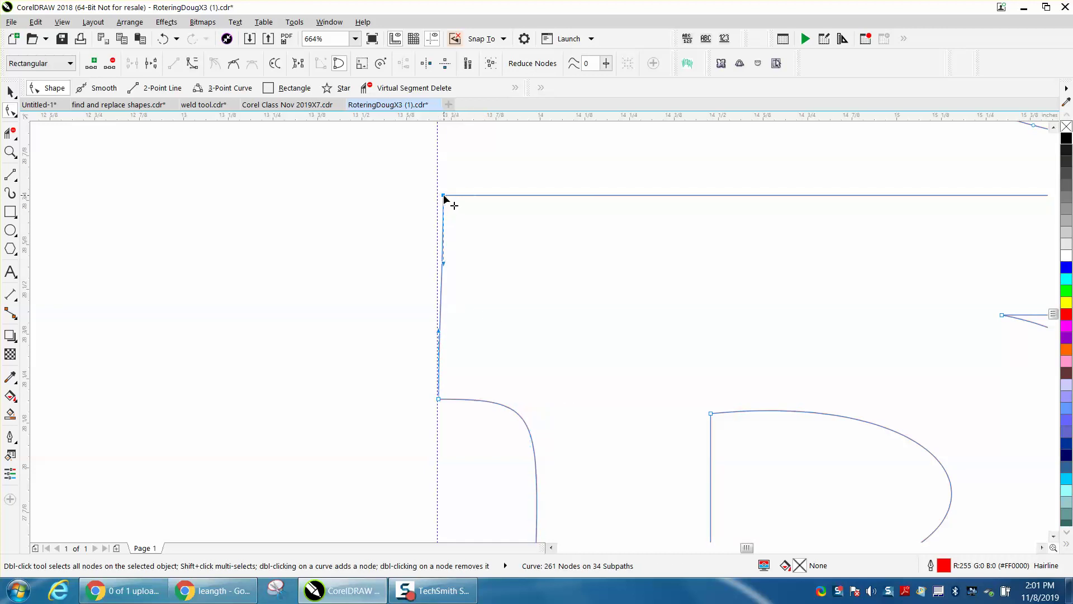
key(Left)
key(Left)
key(Left)
key(Left)
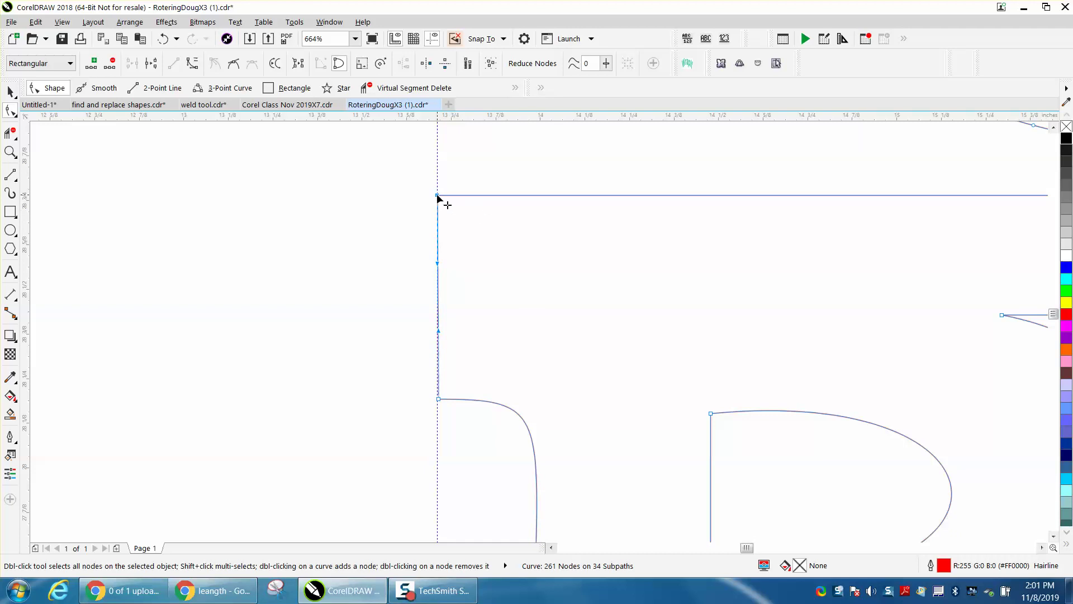
drag(439, 196, 456, 195)
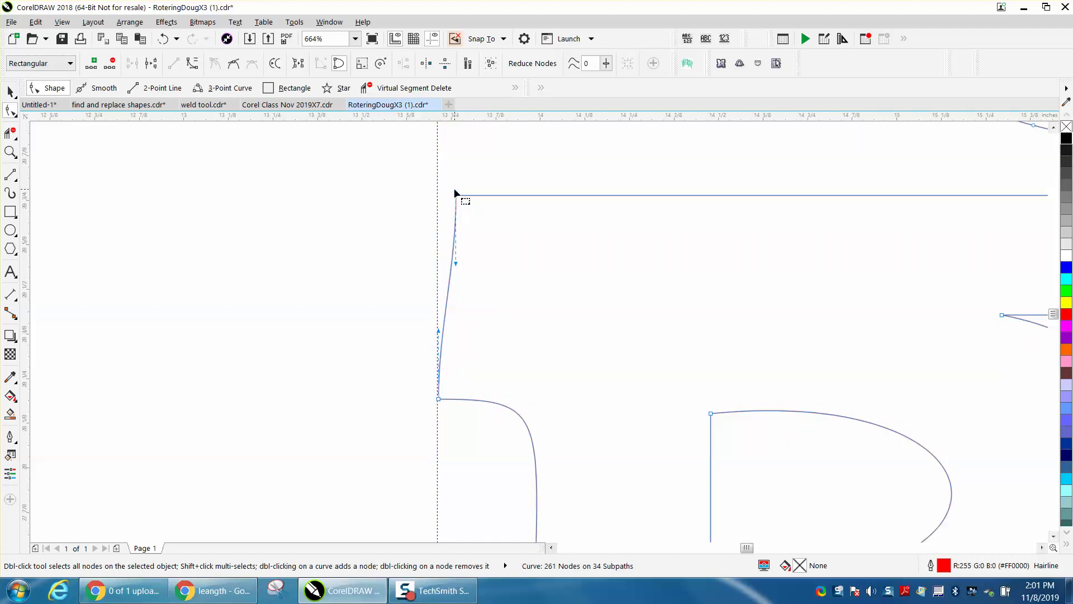
click(417, 196)
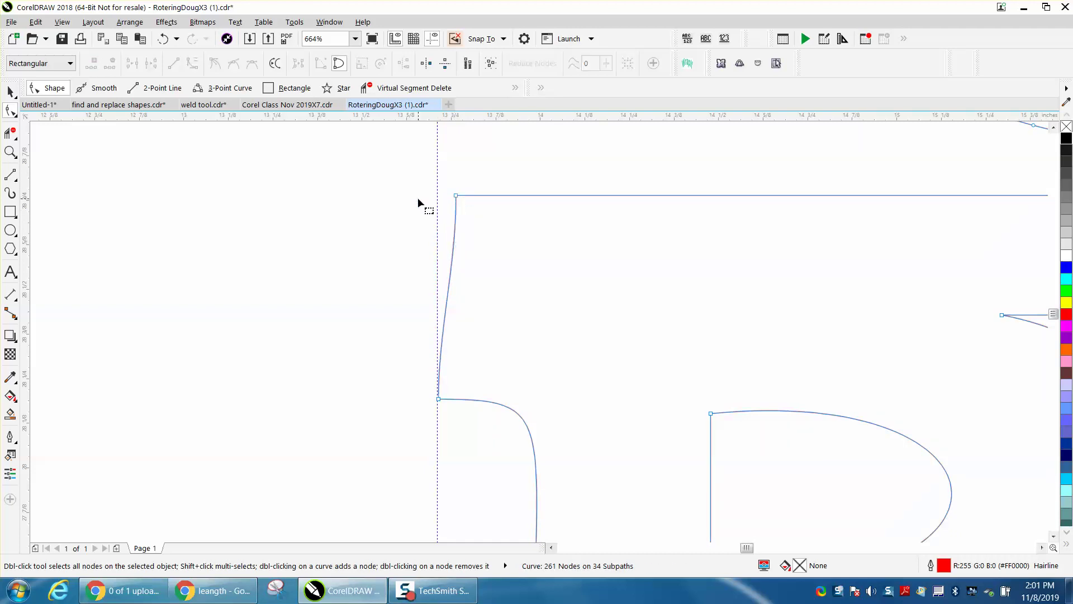
Step: Align the top-left and lower-left nodes vertically so the left edge runs straight
click(456, 196)
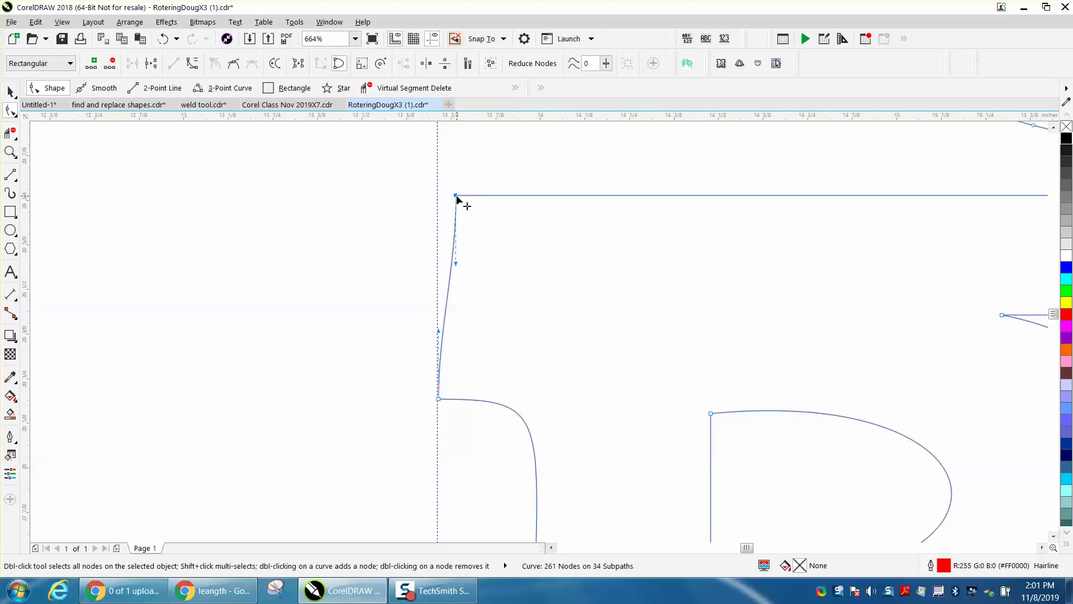
shift+click(438, 399)
click(405, 66)
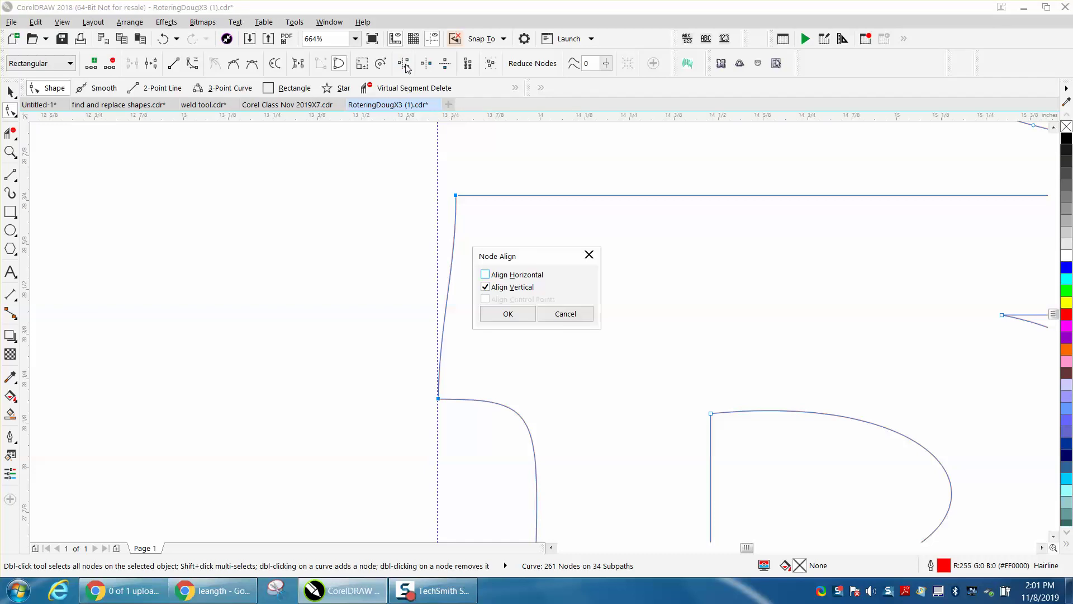
click(507, 314)
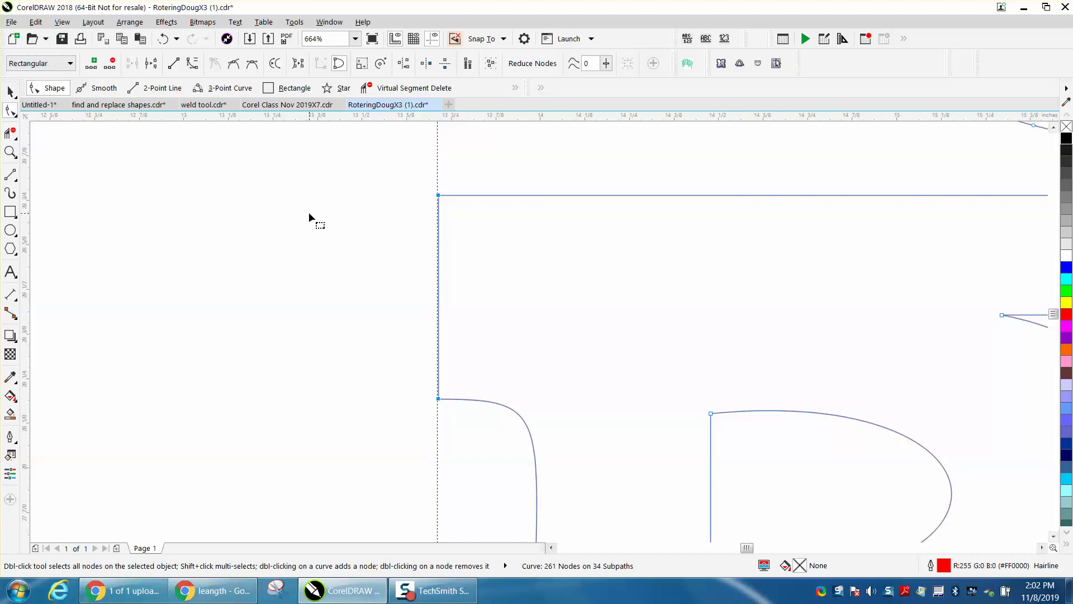
Step: Zoom out to the page, then zoom in on the scrolls at the design's top
scroll(307, 215, down, 5)
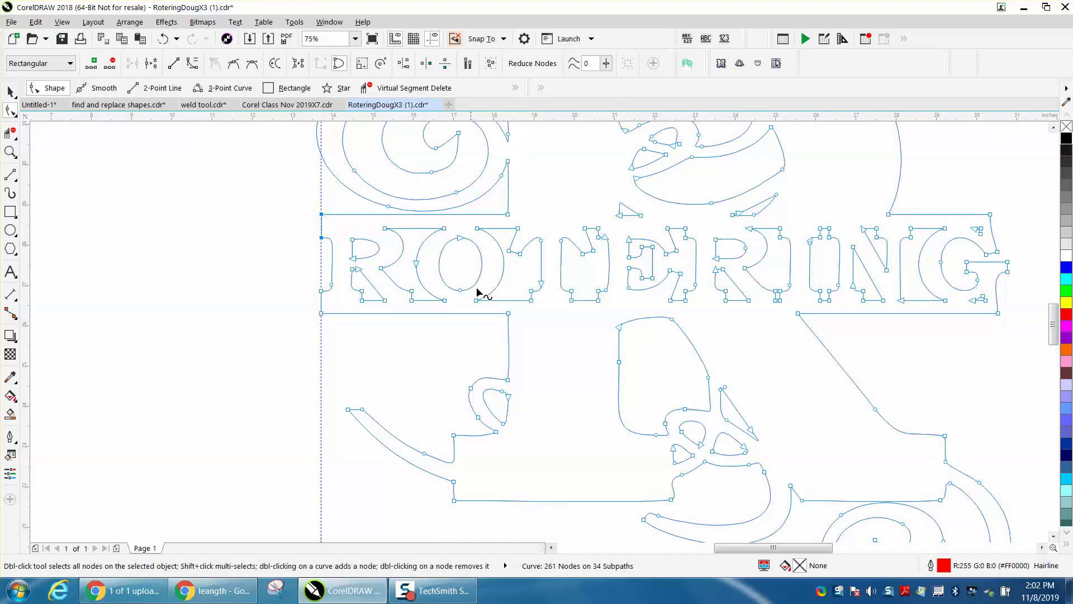
scroll(522, 302, down, 1)
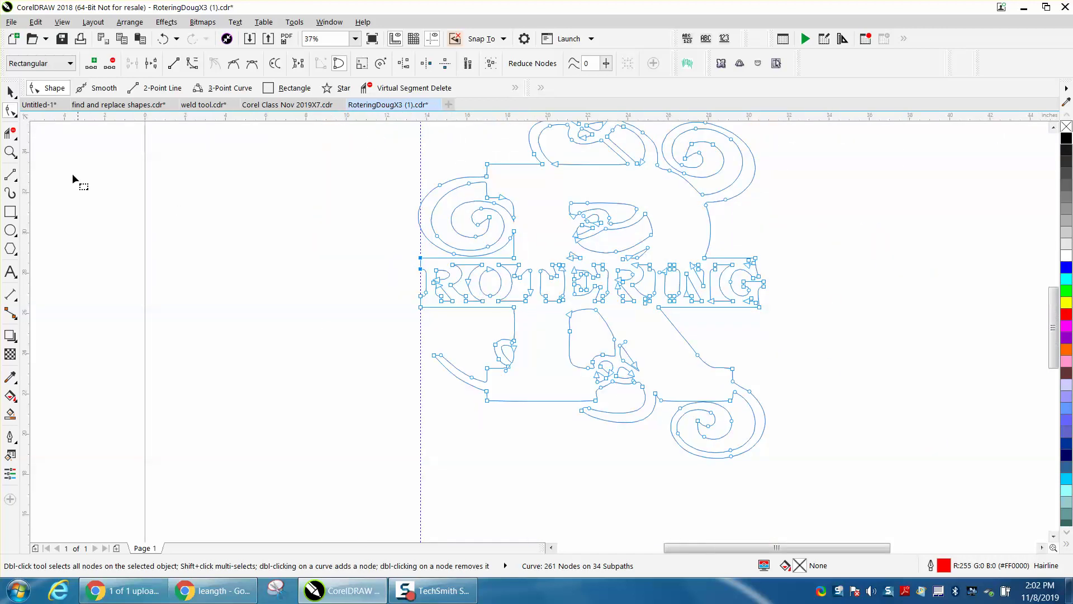
click(10, 152)
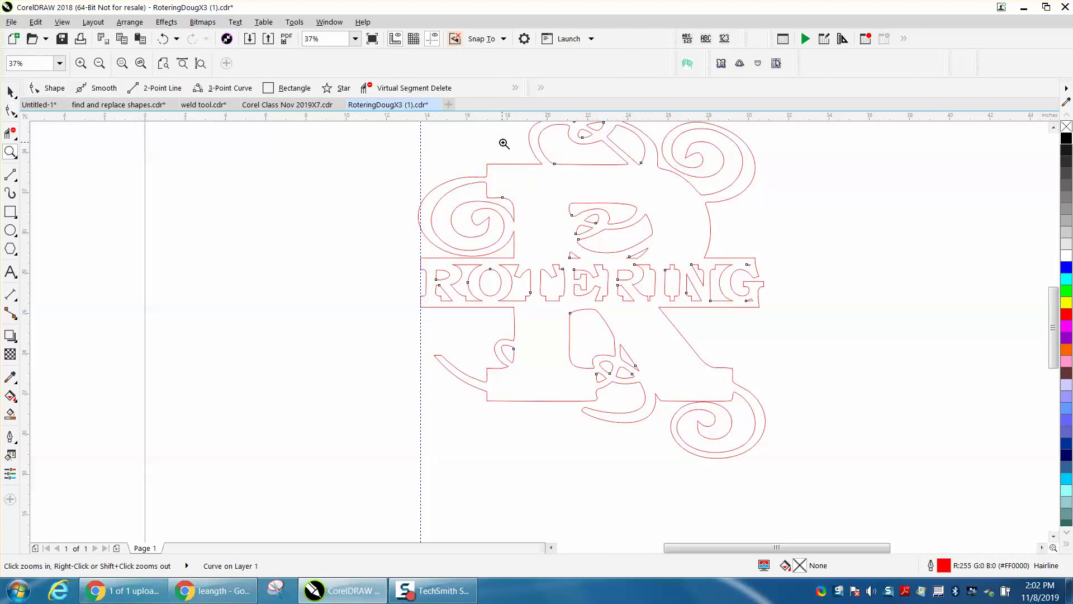
right_click(601, 204)
drag(574, 161, 718, 224)
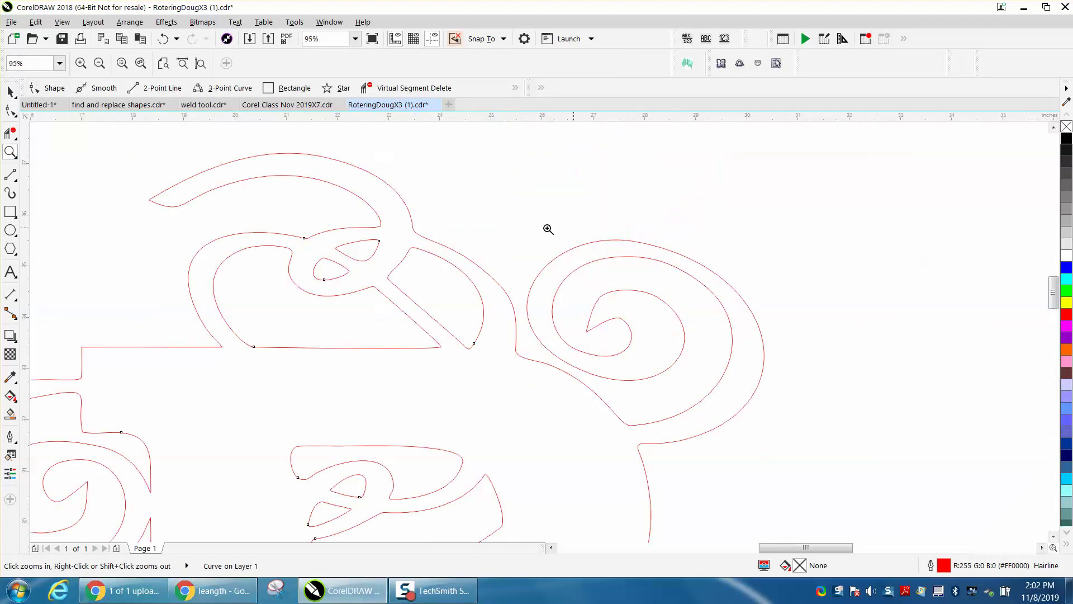
Step: Delete the unneeded node on the upper scroll, testing and cancelling adjustments to a neighbouring node
click(19, 114)
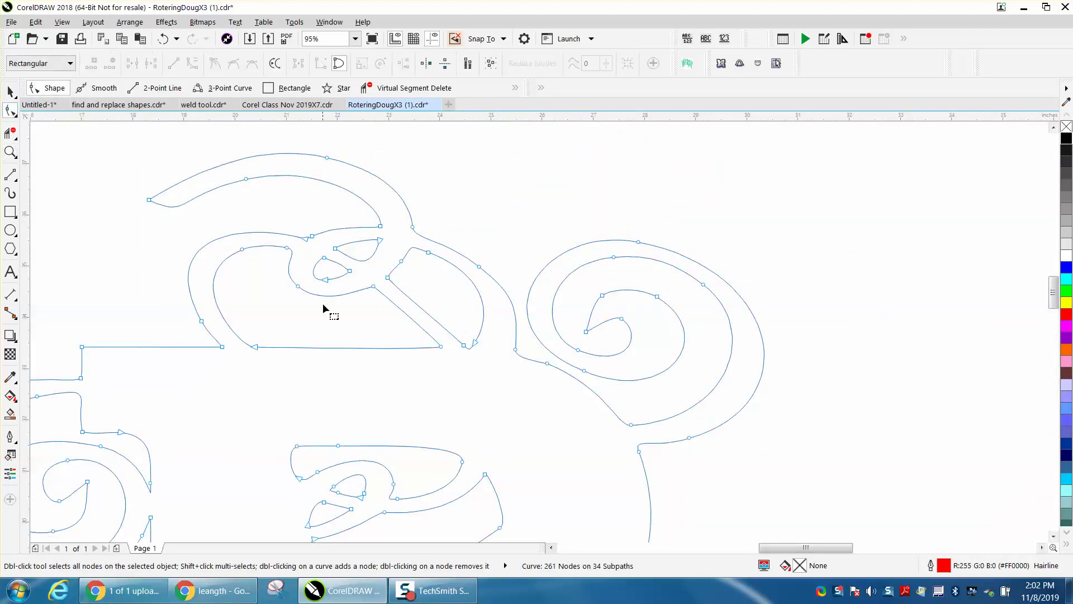
double_click(313, 235)
click(380, 227)
drag(370, 223, 360, 223)
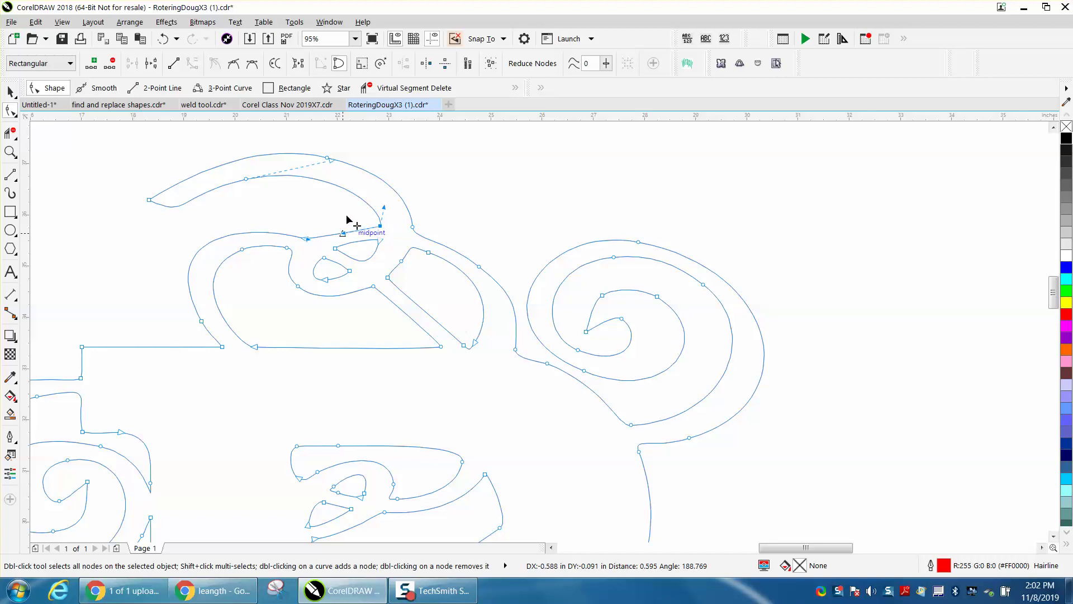
key(Escape)
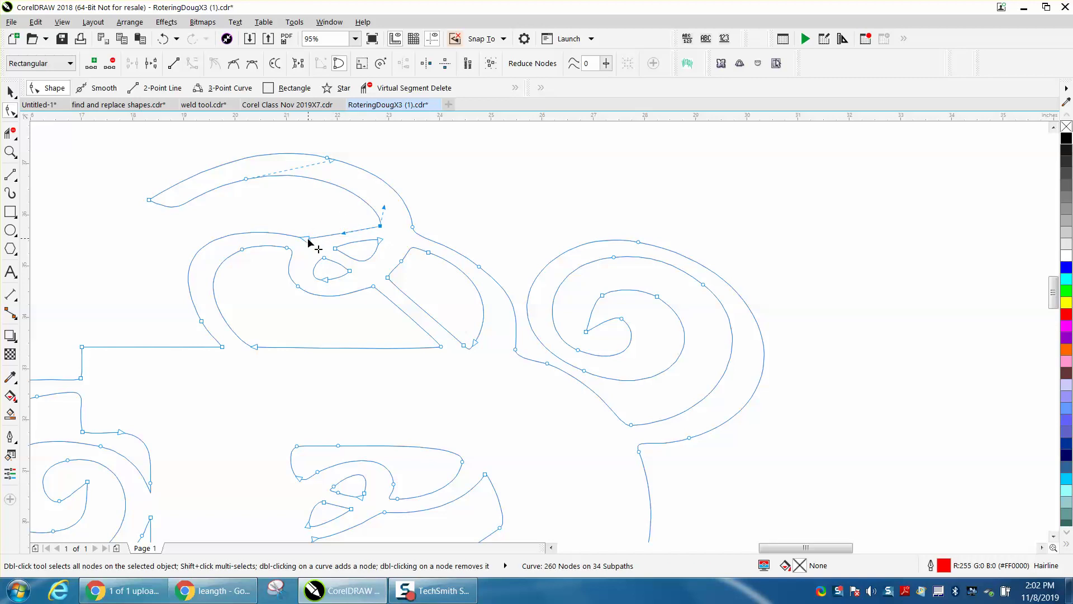
drag(345, 235, 341, 227)
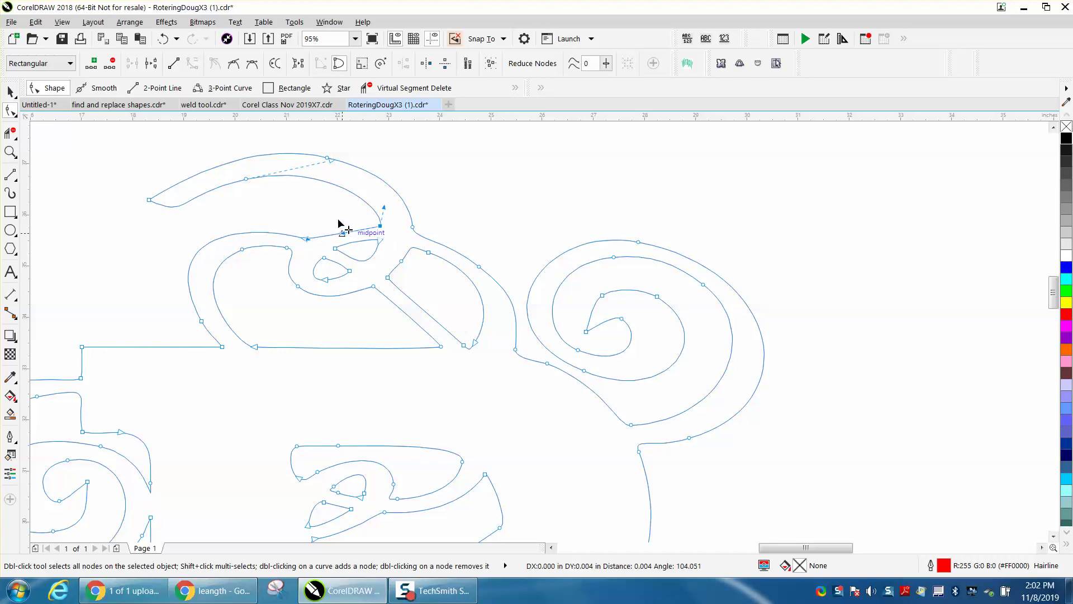
key(Escape)
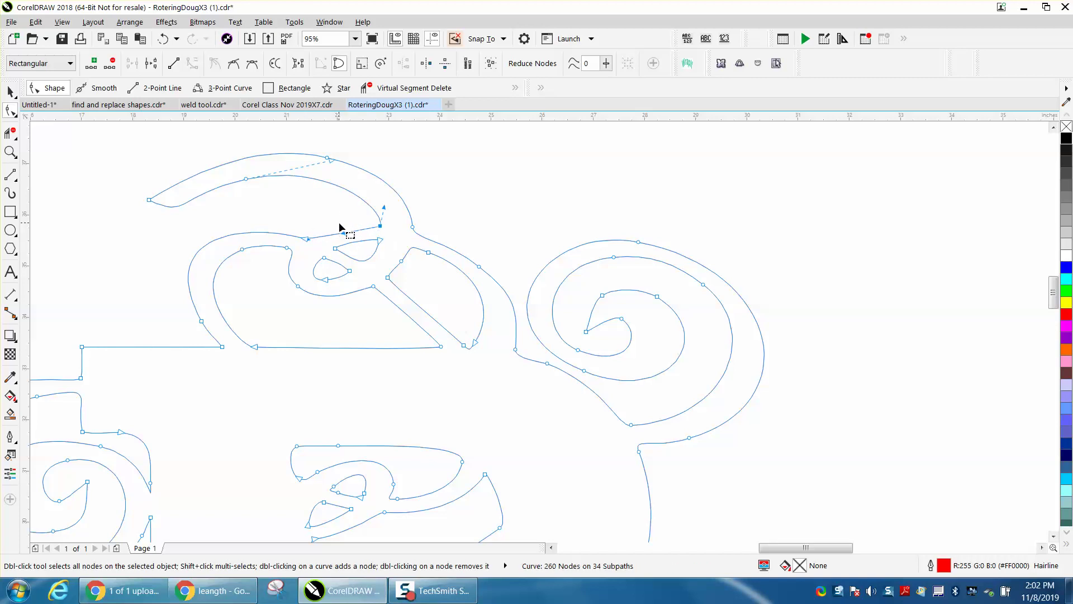
Step: Turn off snapping to objects and bend the scroll's curve segment near that node
click(503, 39)
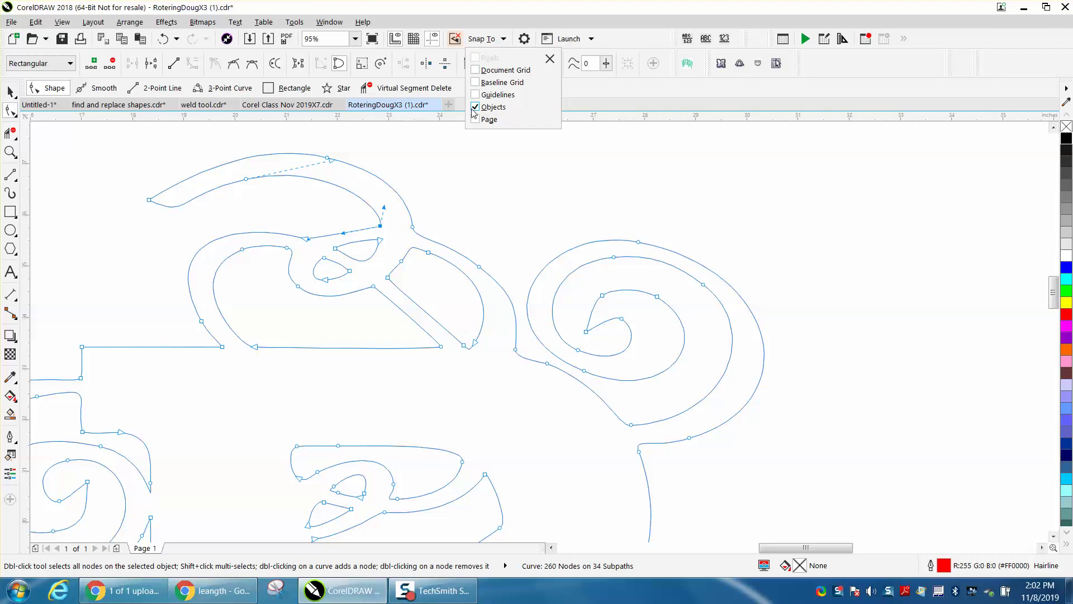
click(344, 236)
click(379, 227)
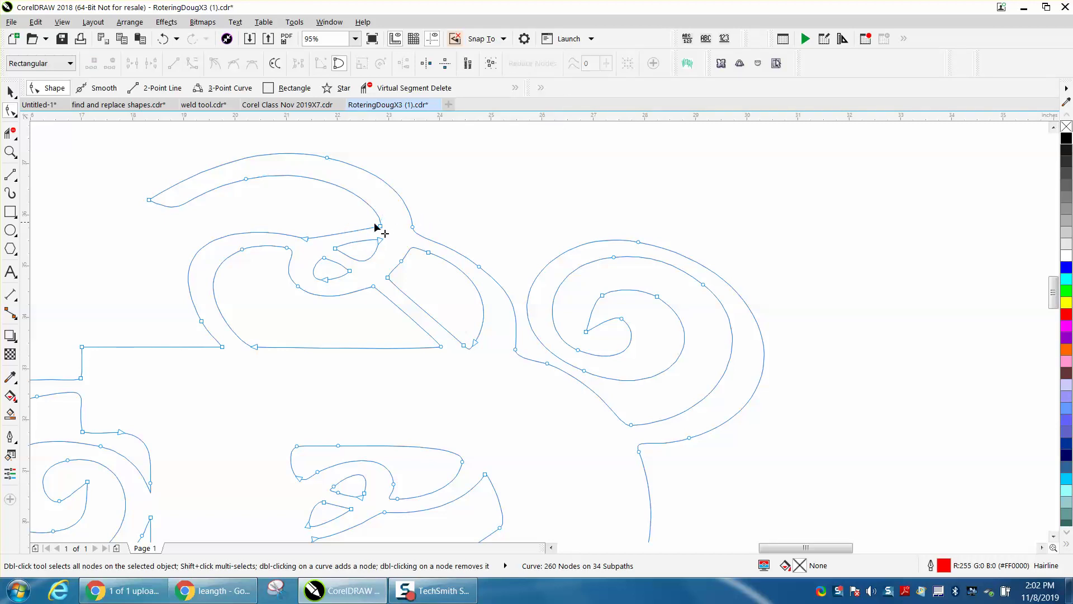
drag(375, 225, 338, 223)
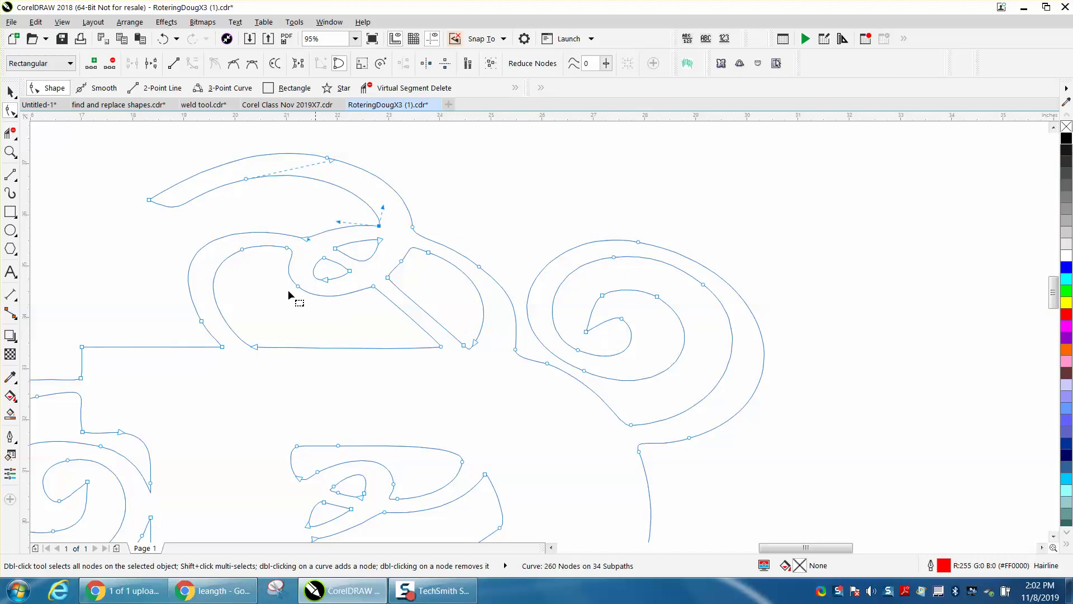
click(10, 151)
Step: Keep the right-hand spiral's tip node but drag its handle to smooth the curve into it
drag(506, 247, 802, 419)
click(11, 110)
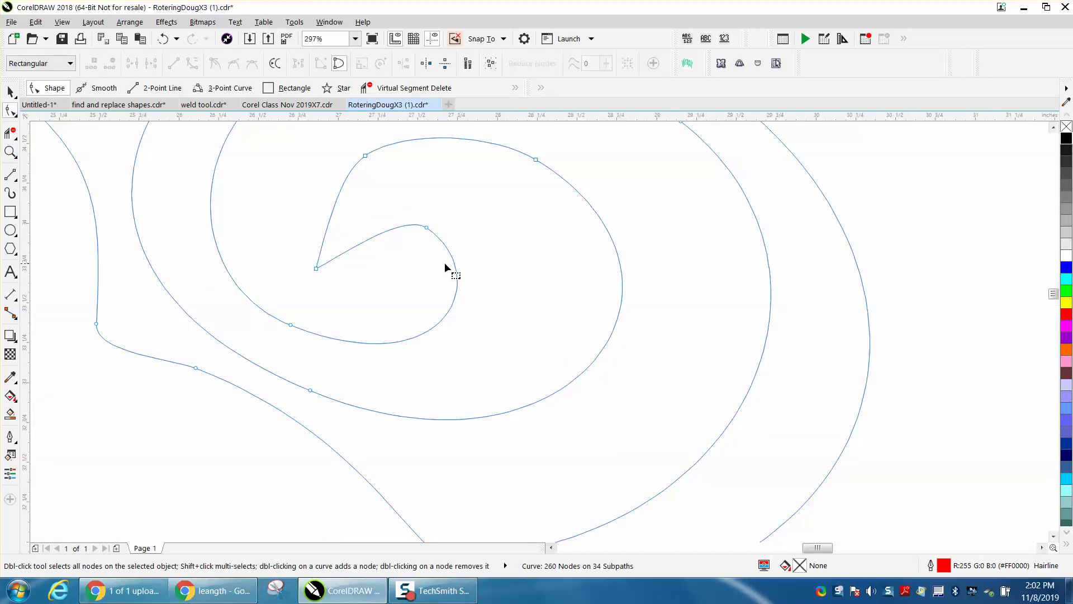
click(317, 268)
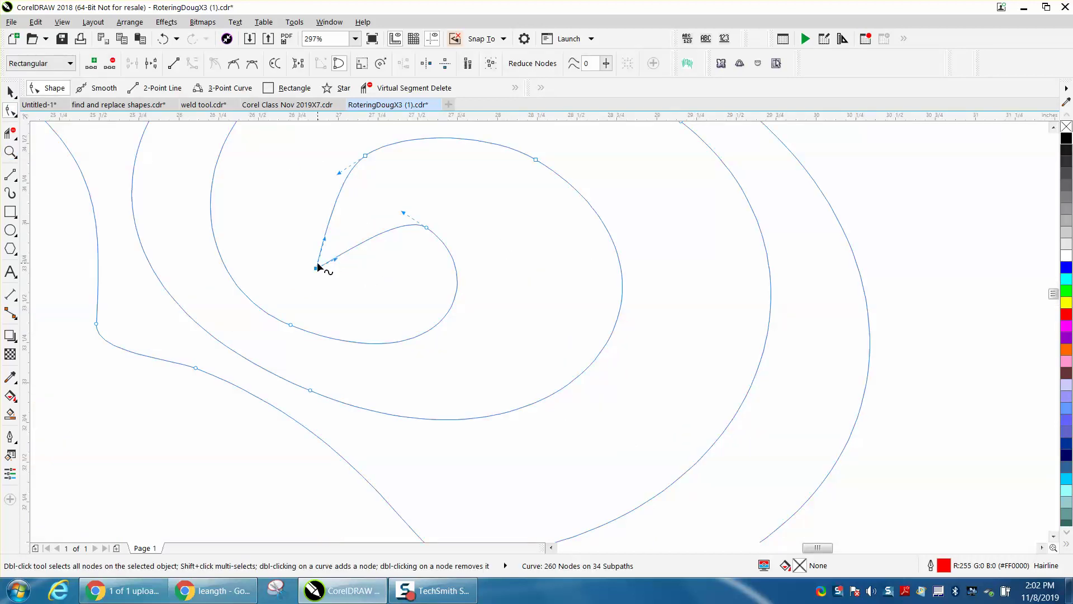
key(Delete)
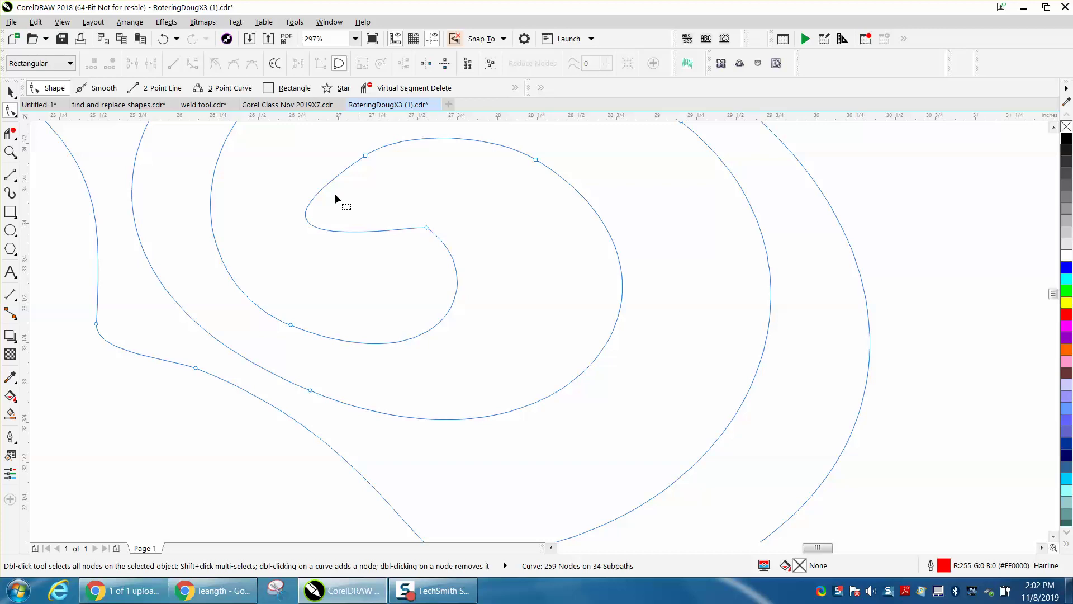
click(162, 38)
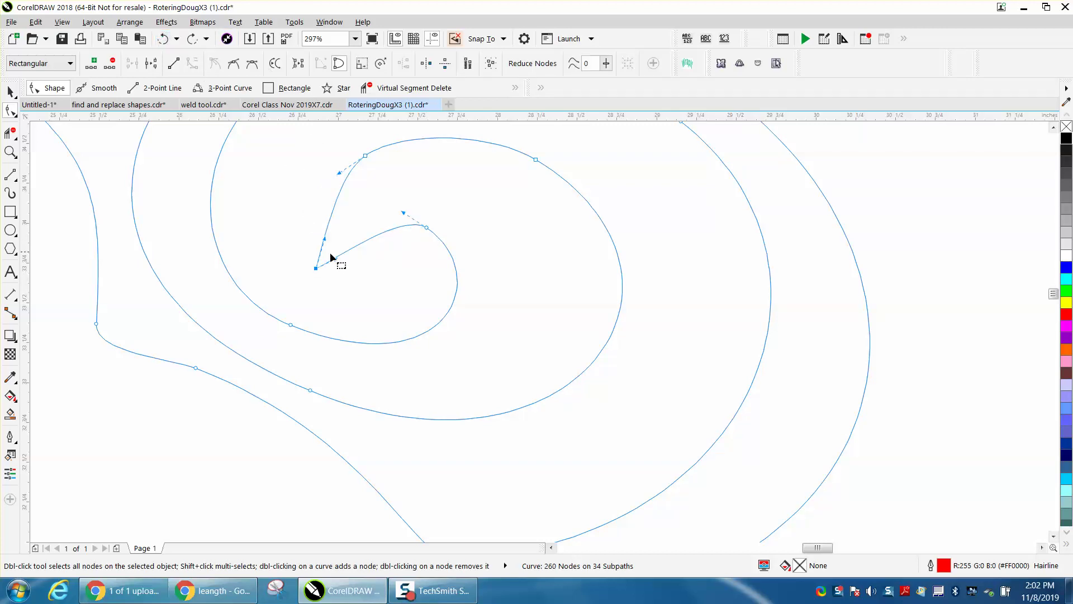
drag(337, 260, 297, 256)
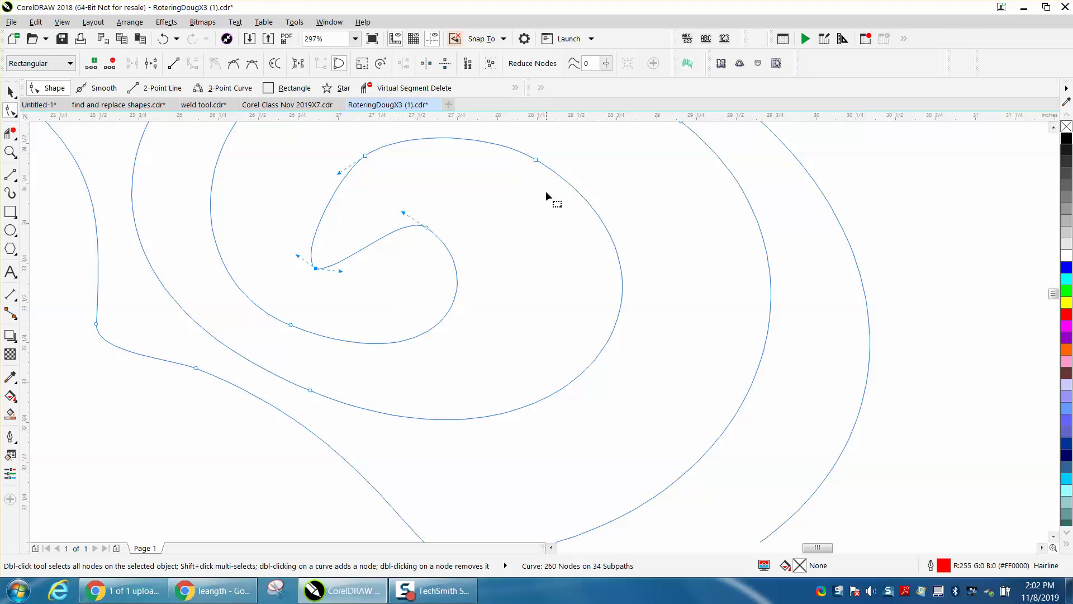
scroll(546, 192, down, 5)
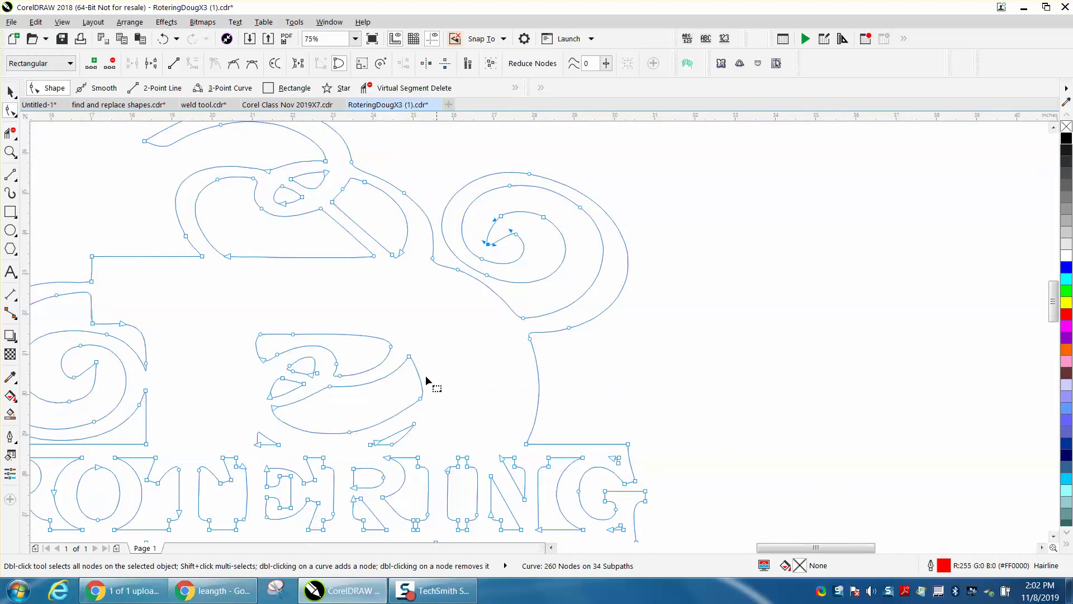
double_click(348, 432)
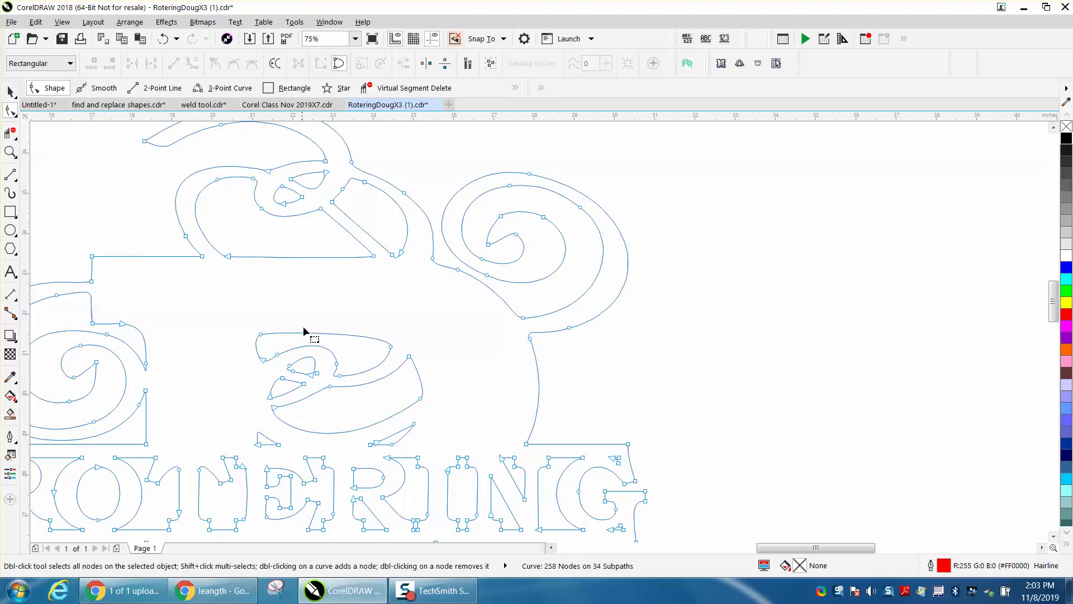
double_click(520, 316)
scroll(516, 308, down, 1)
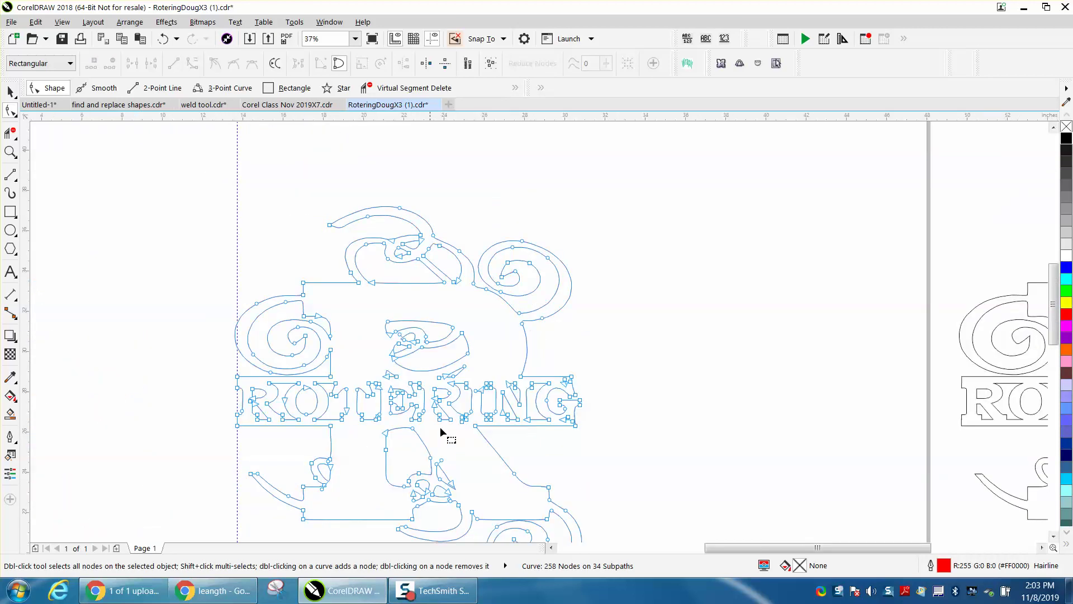
click(10, 152)
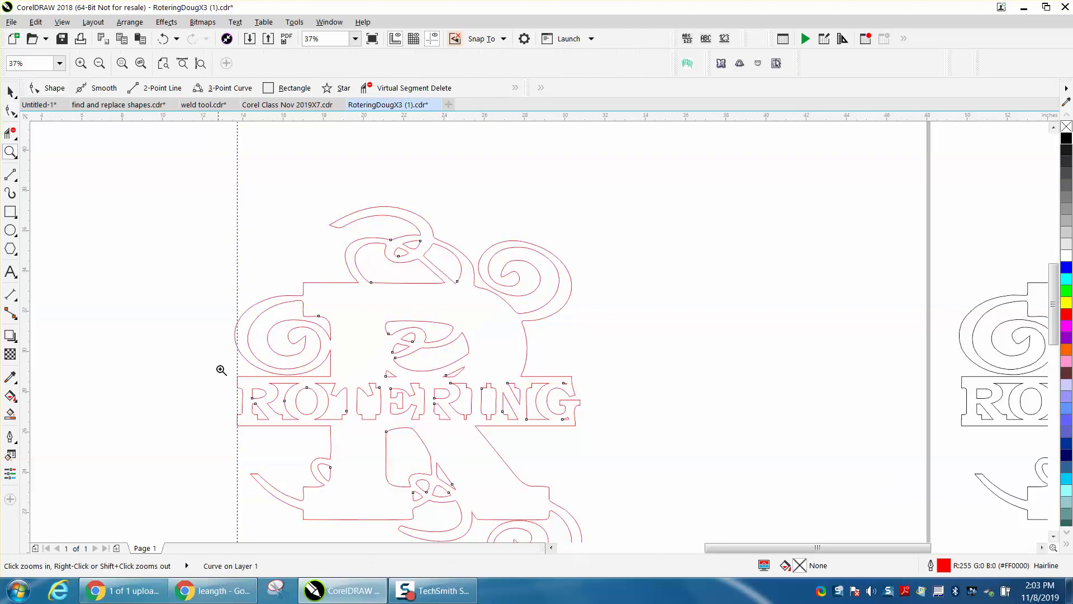
drag(233, 387, 312, 420)
drag(219, 222, 428, 371)
click(12, 111)
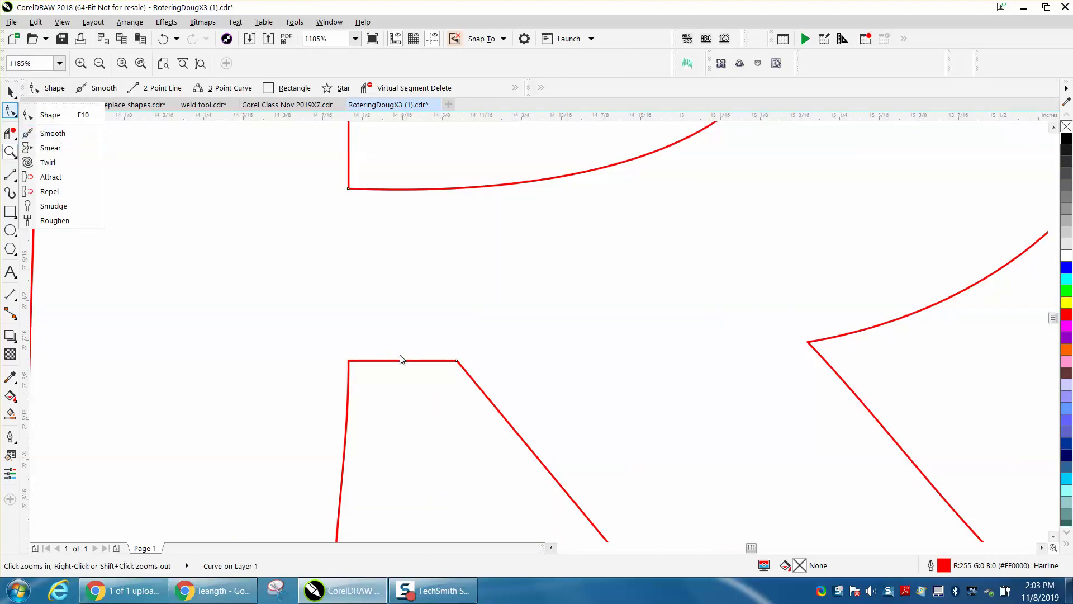
click(62, 116)
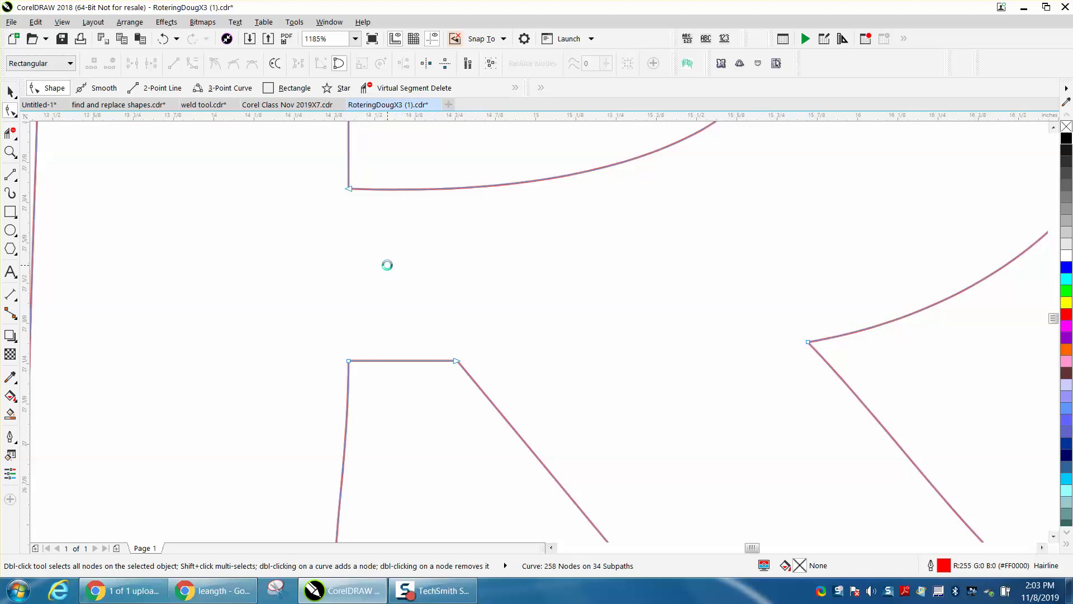
scroll(386, 264, down, 3)
scroll(467, 262, down, 3)
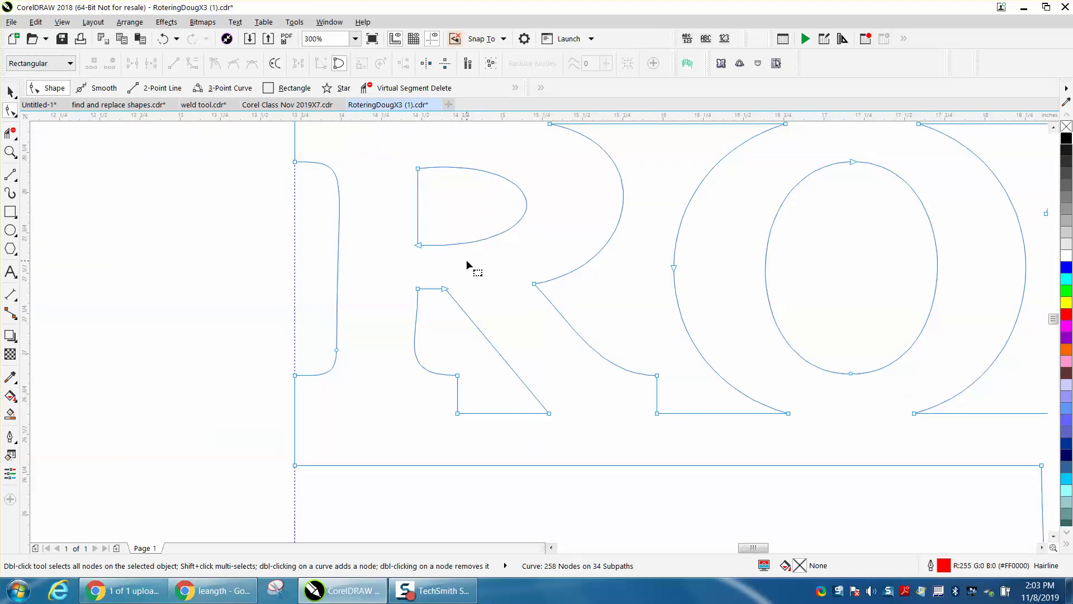
click(335, 350)
key(Delete)
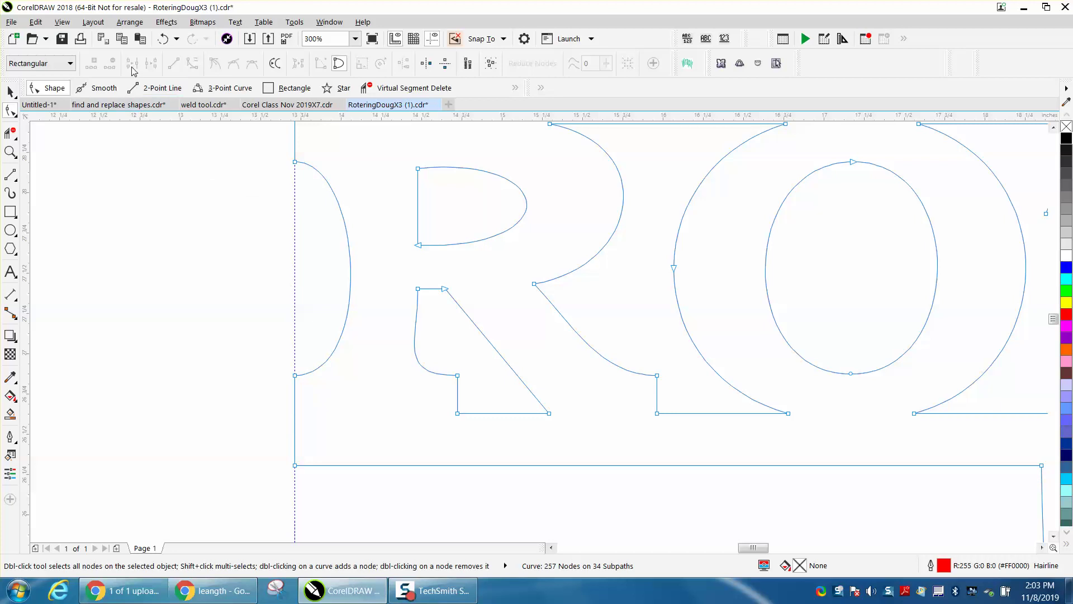
click(162, 40)
scroll(366, 179, down, 9)
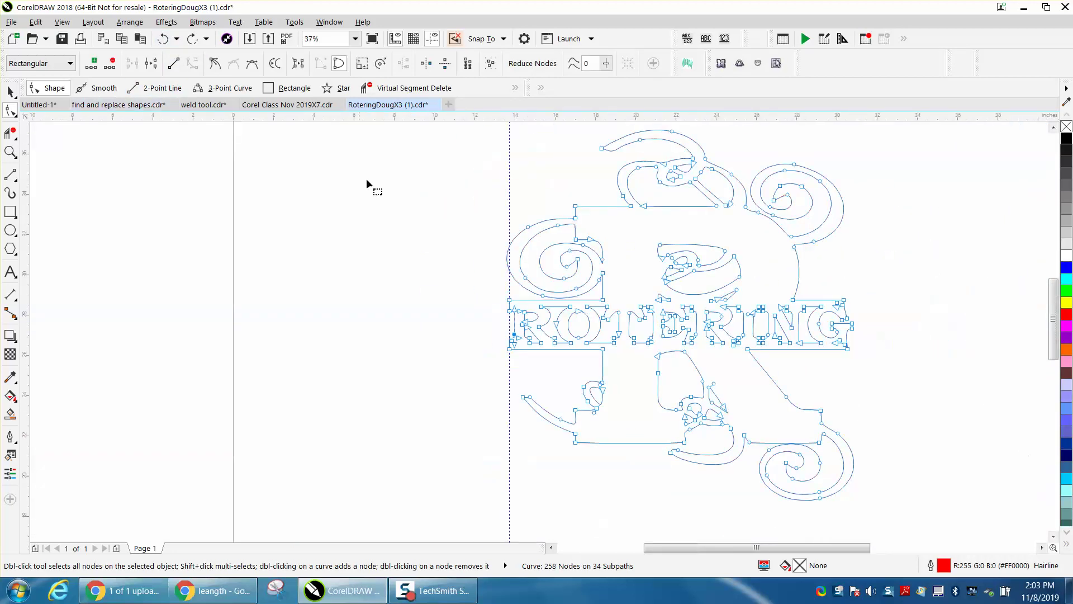
click(10, 91)
scroll(677, 238, down, 3)
click(971, 269)
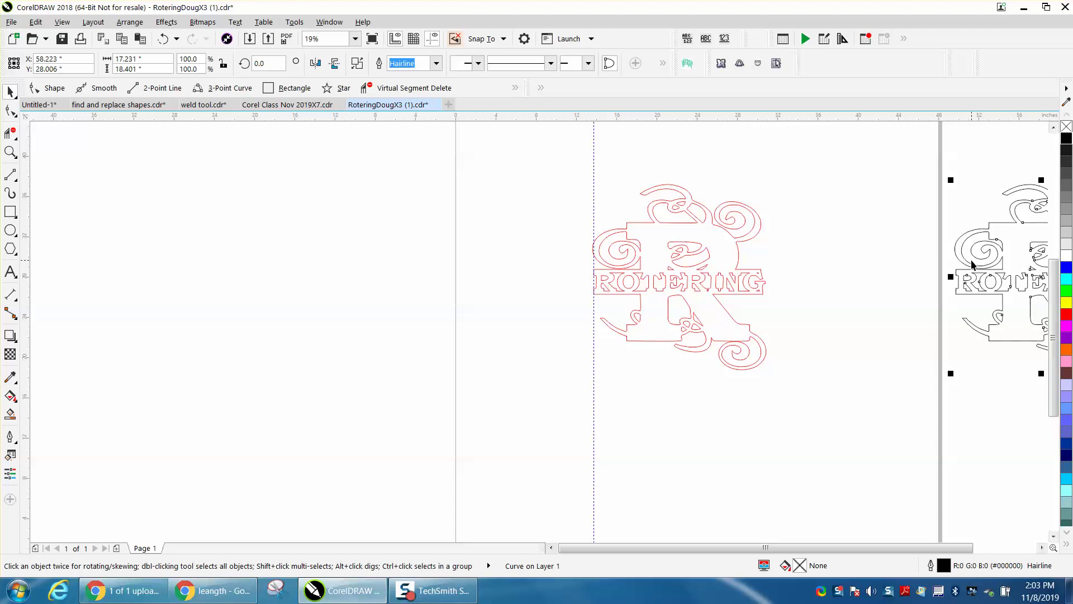
Step: Set the nudge distance to 1 inch and nudge the black copy onto the red outline
click(633, 174)
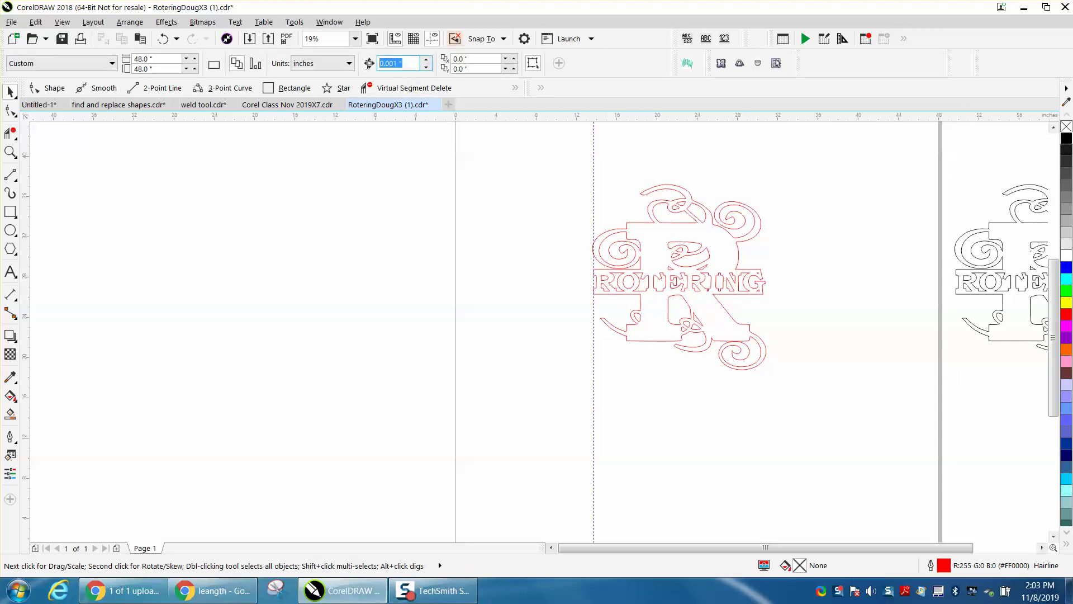
text(18)
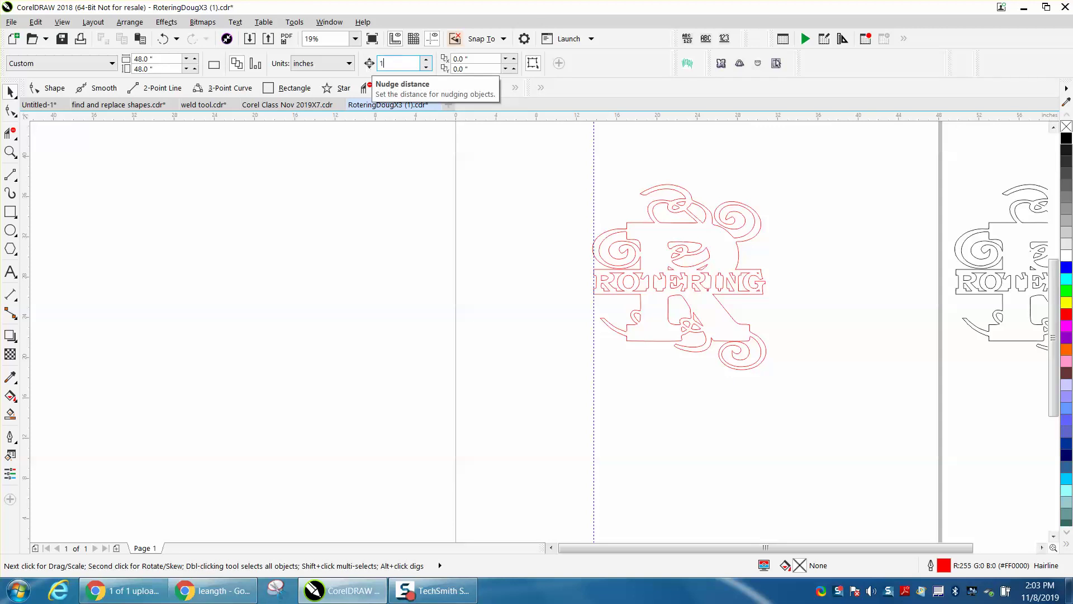
click(979, 252)
key(Left)
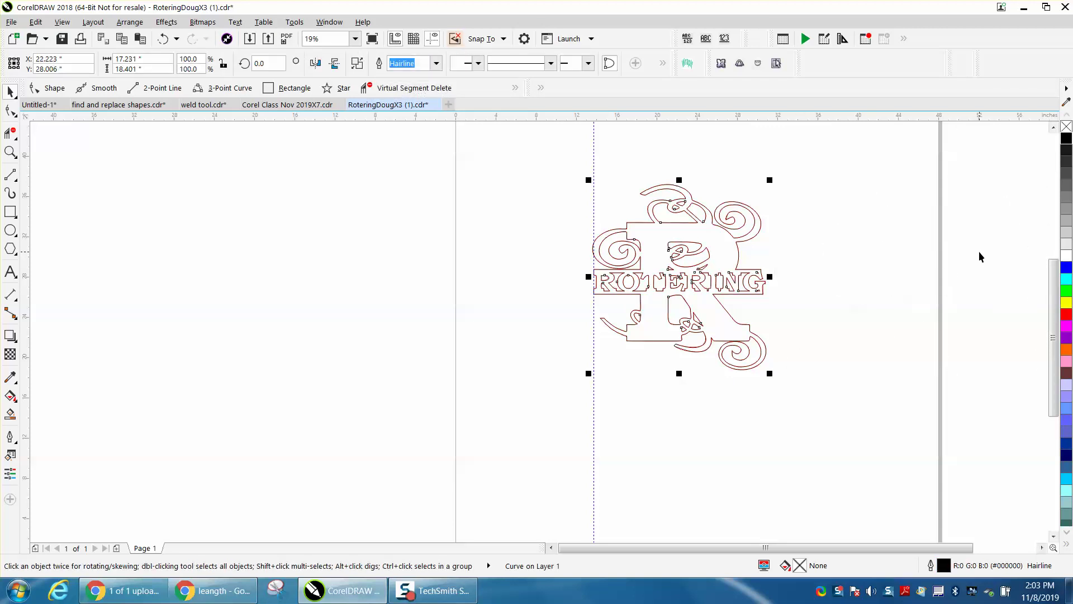
Step: Zoom in to compare the outlines around the ROTERING lettering, then delete the black copy
click(11, 153)
drag(585, 299, 787, 370)
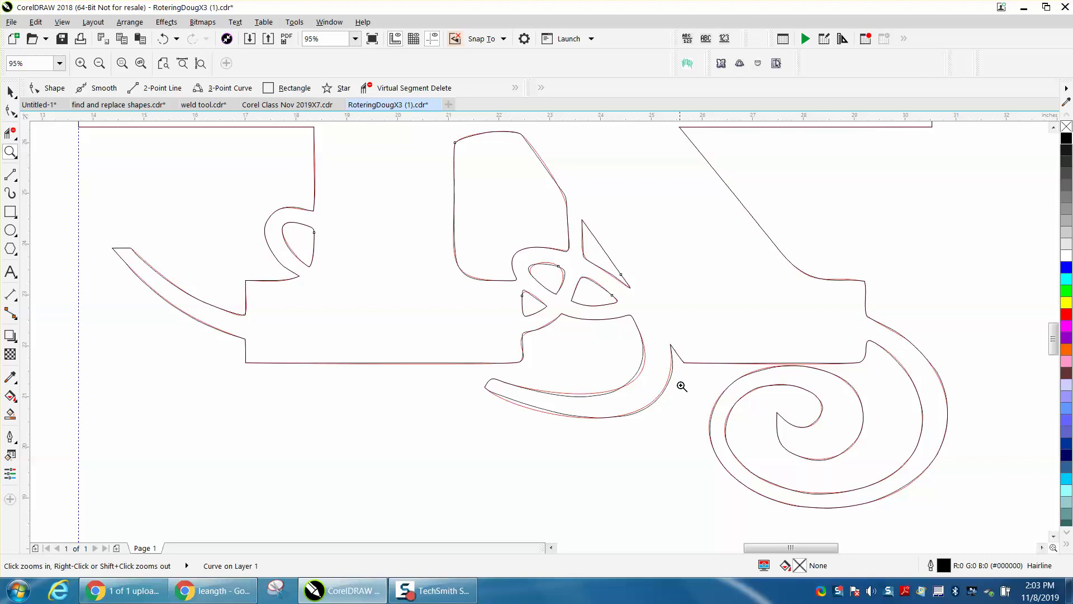
right_click(620, 325)
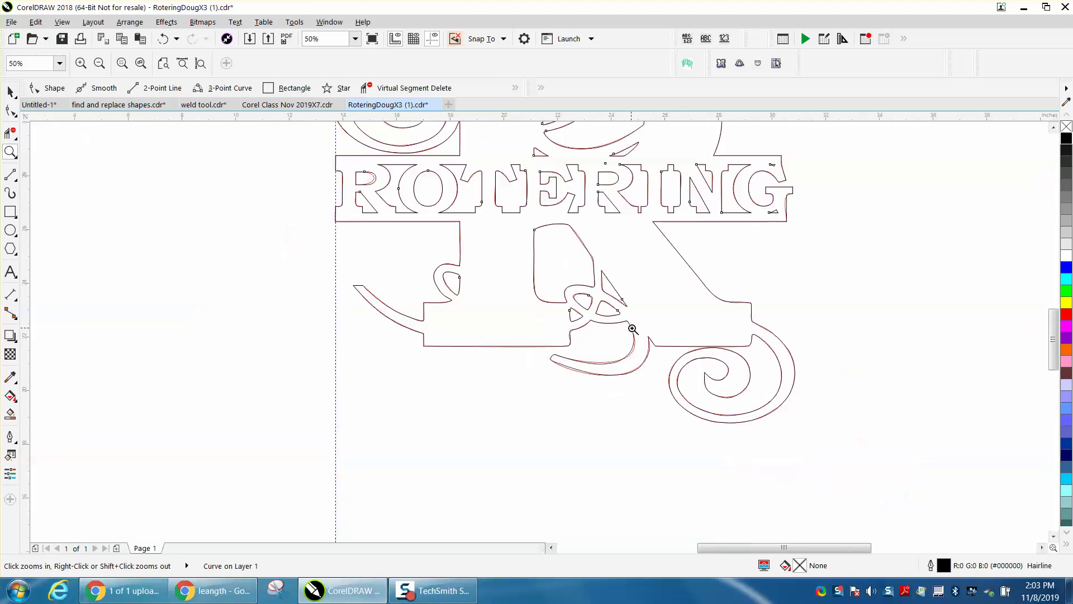
right_click(644, 332)
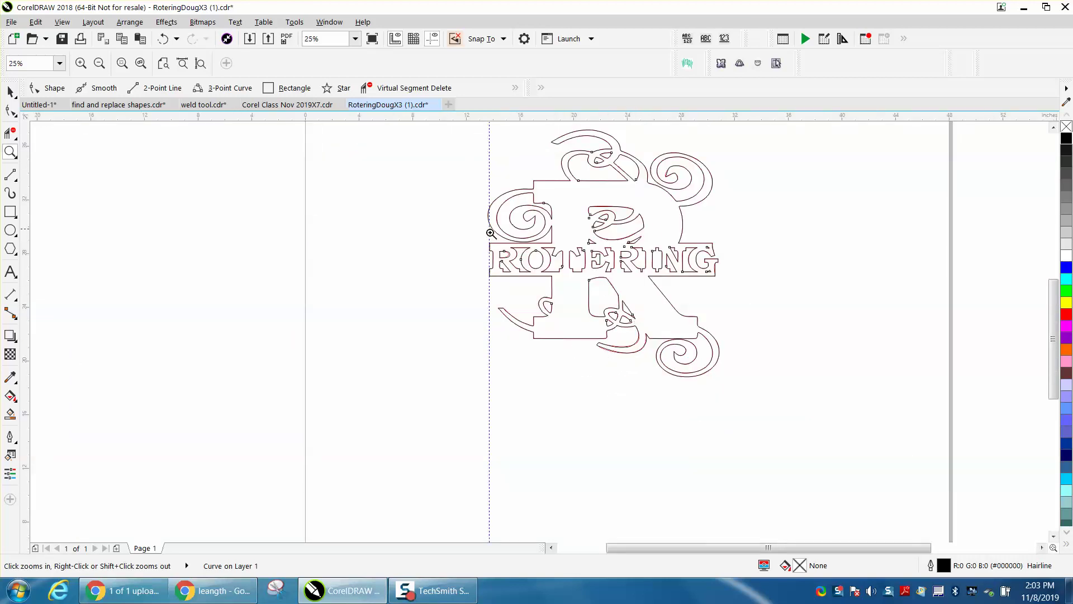
drag(492, 234, 738, 282)
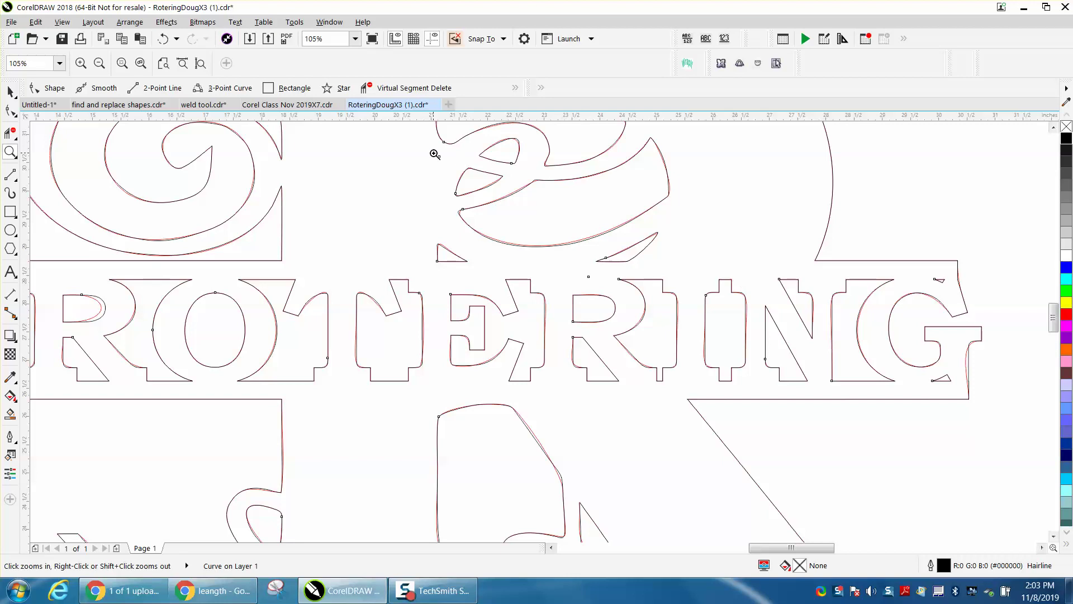
click(10, 91)
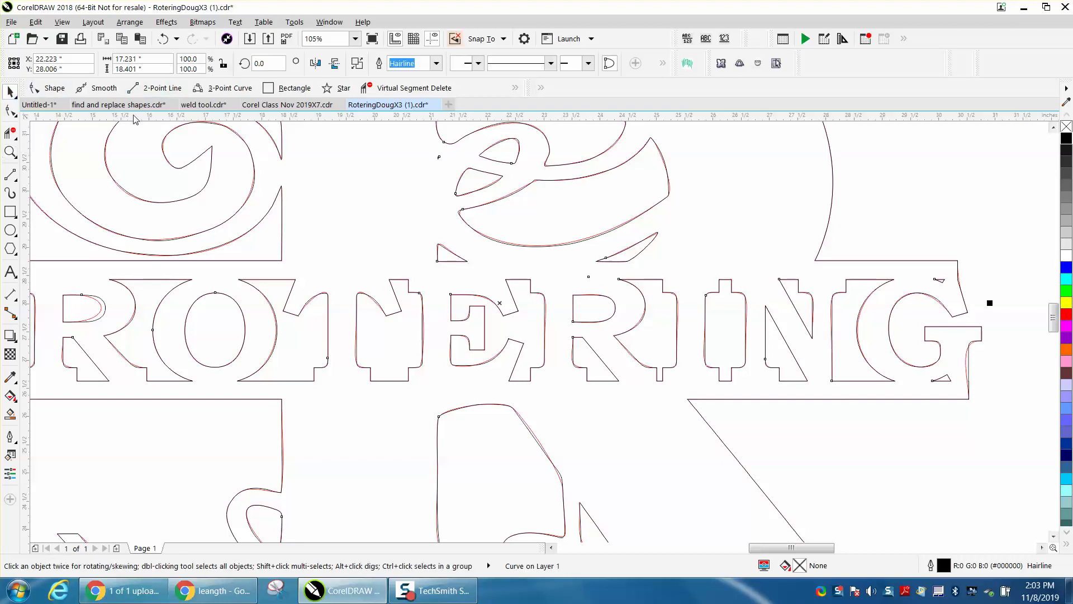
scroll(189, 138, down, 3)
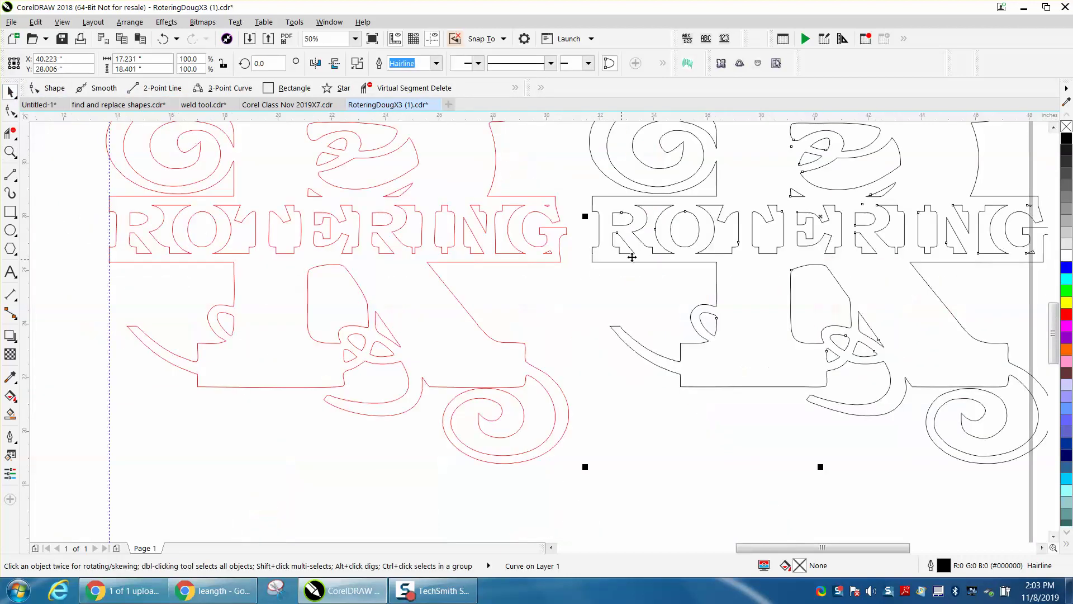
scroll(766, 168, down, 2)
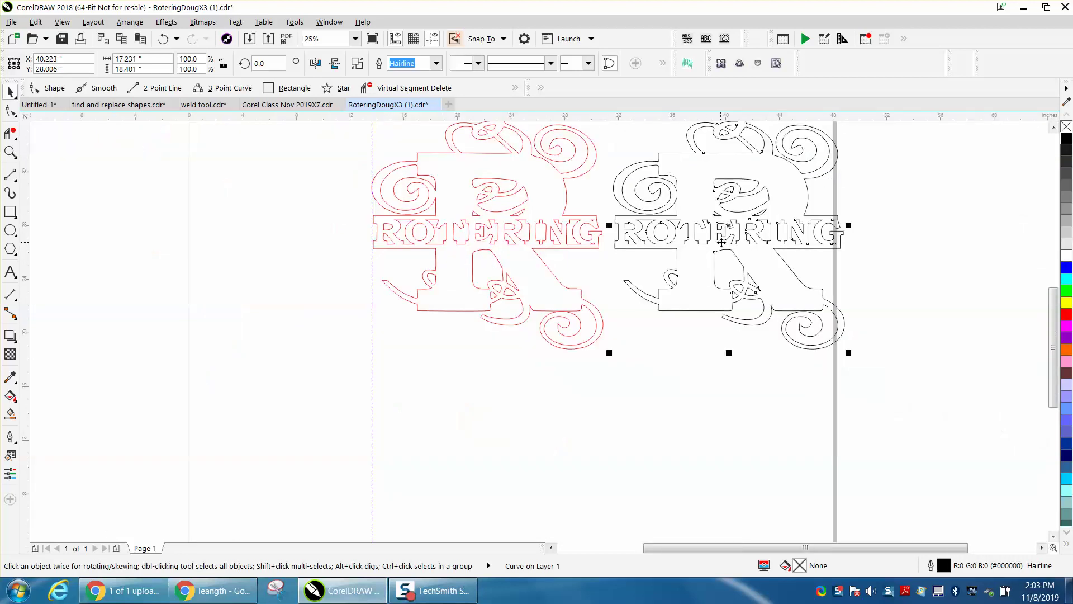
key(Delete)
scroll(677, 242, down, 1)
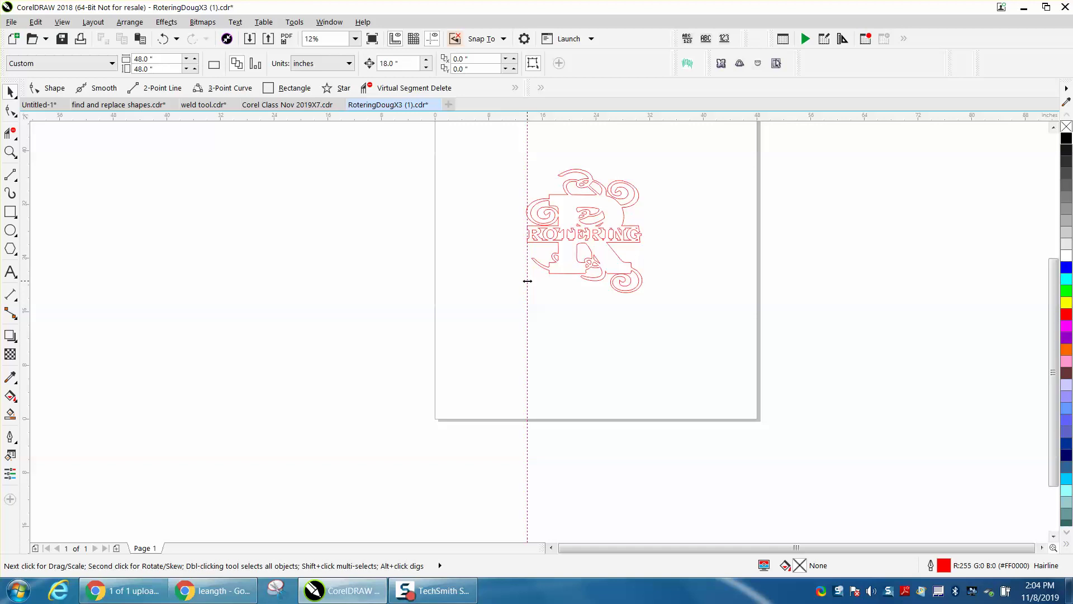
Step: Delete the vertical guideline
click(527, 280)
key(Delete)
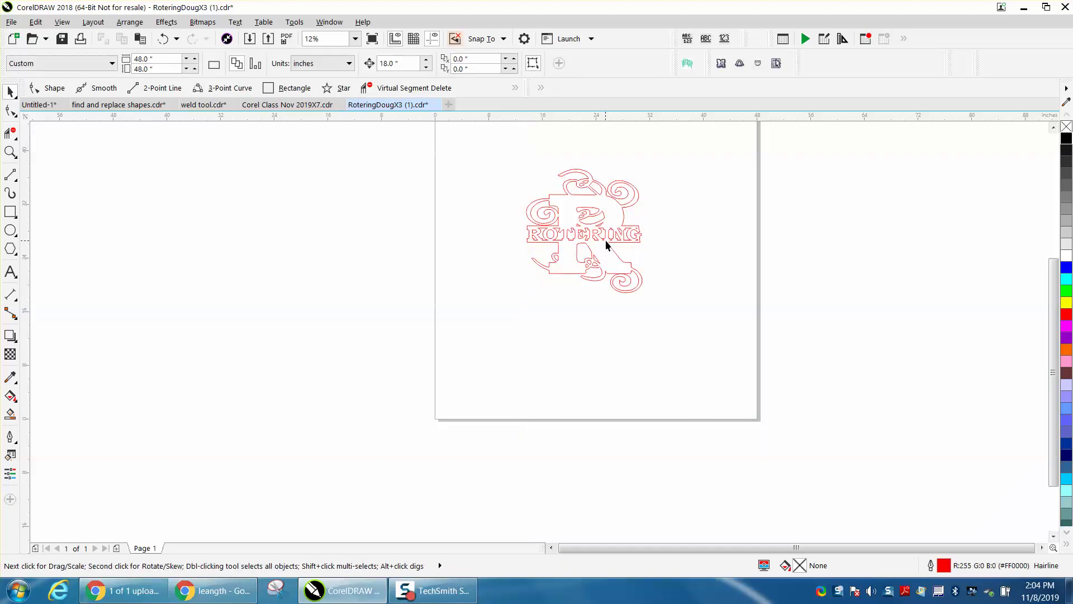
scroll(658, 235, down, 1)
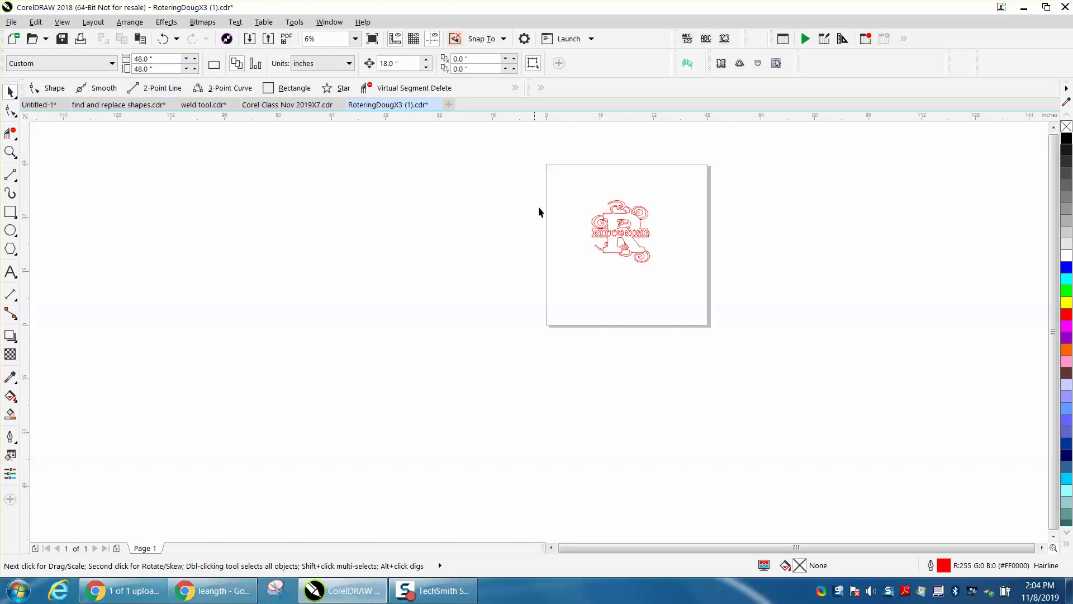
Step: Select the red monogram, move it off the page to the right, and zoom out to the page
drag(569, 194, 677, 278)
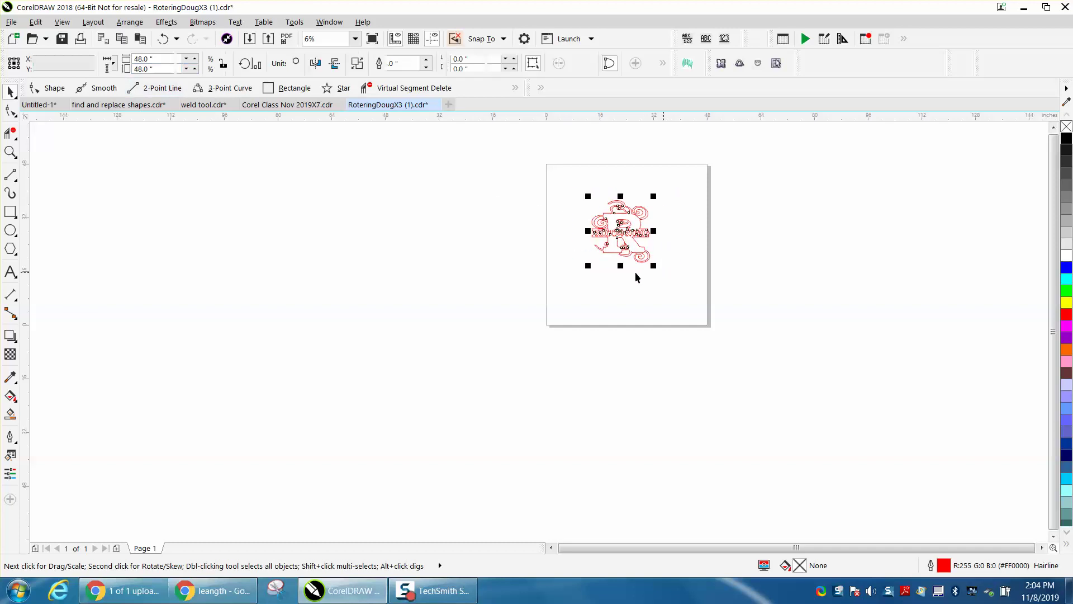
click(276, 271)
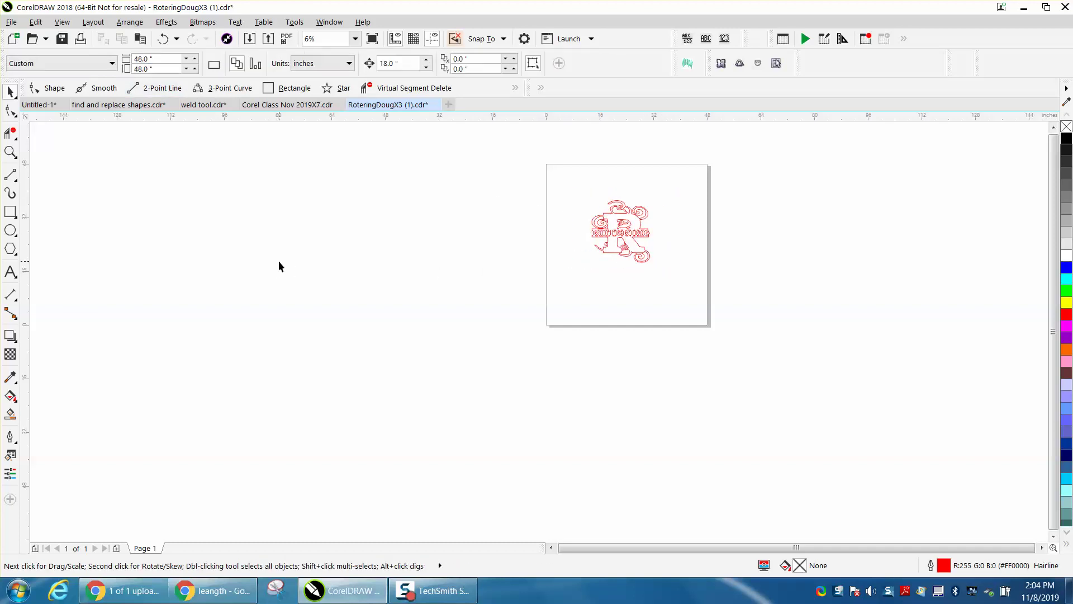
key(F4)
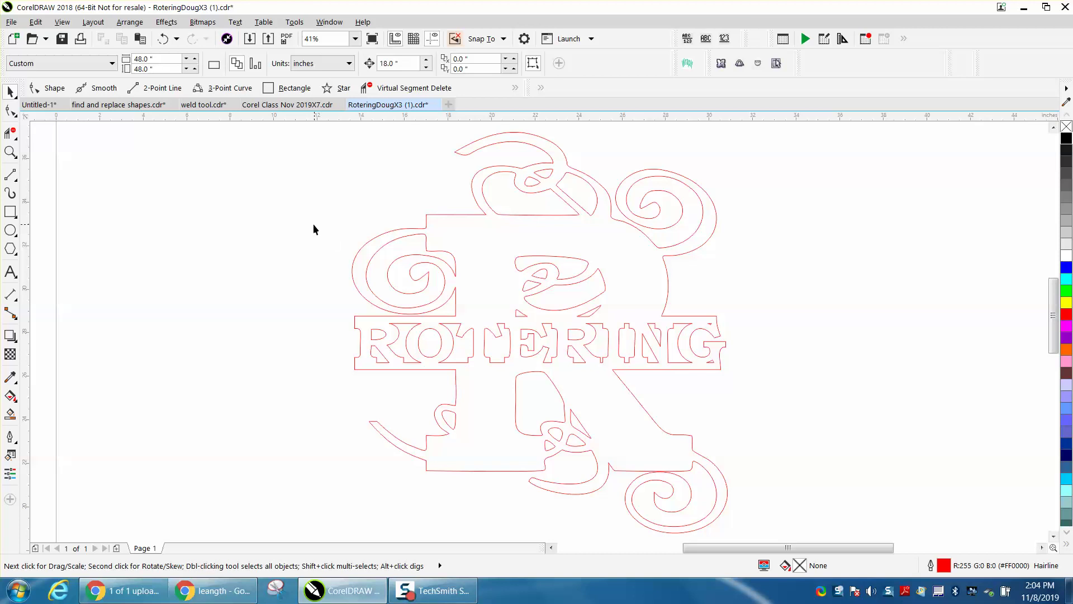
scroll(314, 228, down, 3)
drag(369, 240, 808, 239)
key(F4)
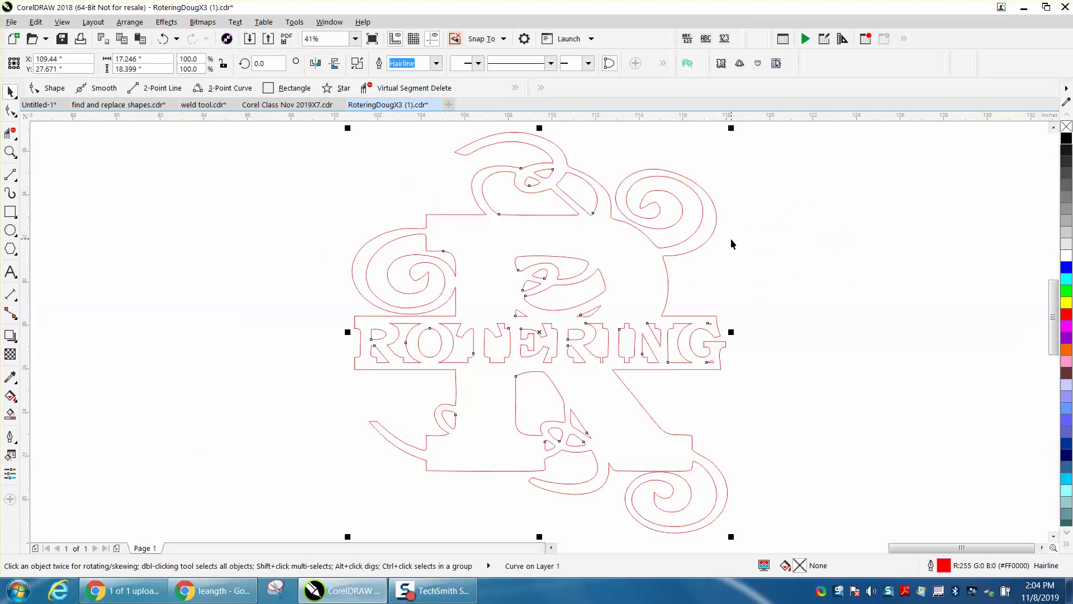
scroll(383, 242, down, 2)
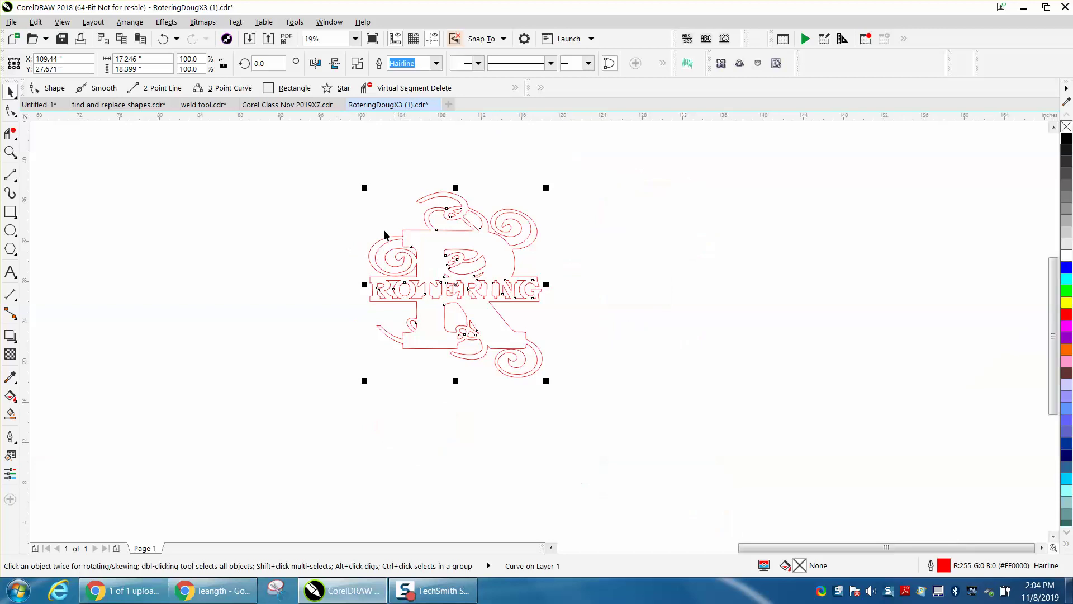
key(F3)
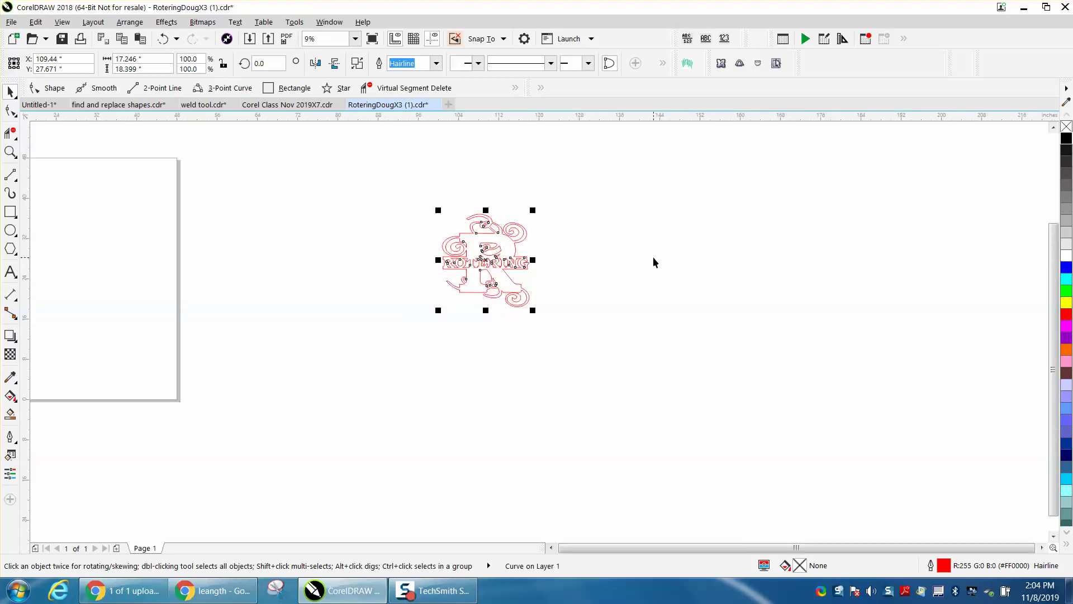
Step: Center the monogram on the page, then drag it to the page's lower-left corner
key(p)
scroll(653, 259, down, 1)
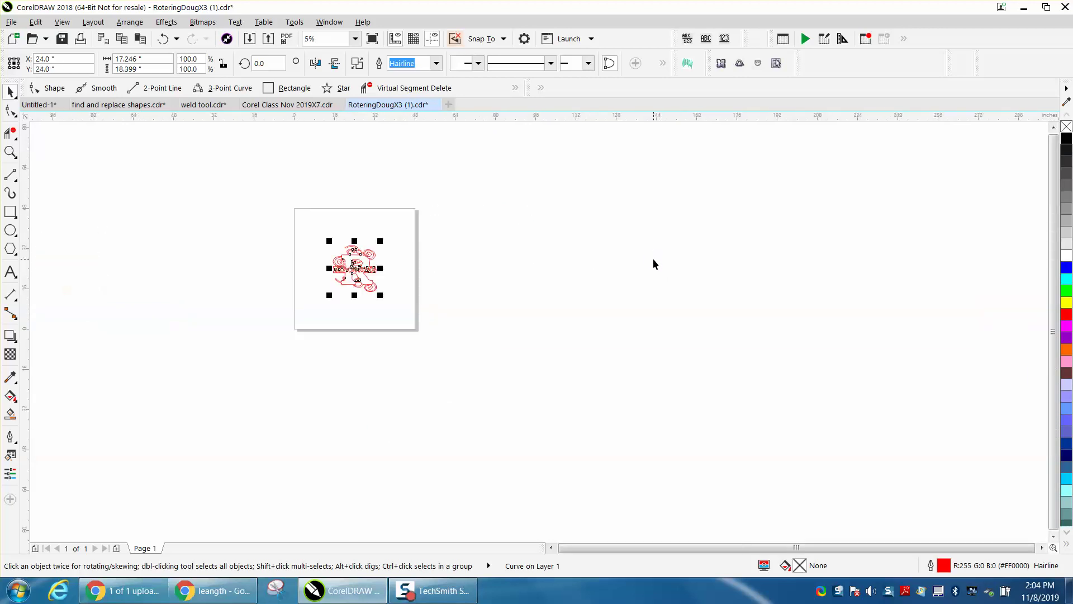
click(10, 152)
drag(278, 203, 557, 380)
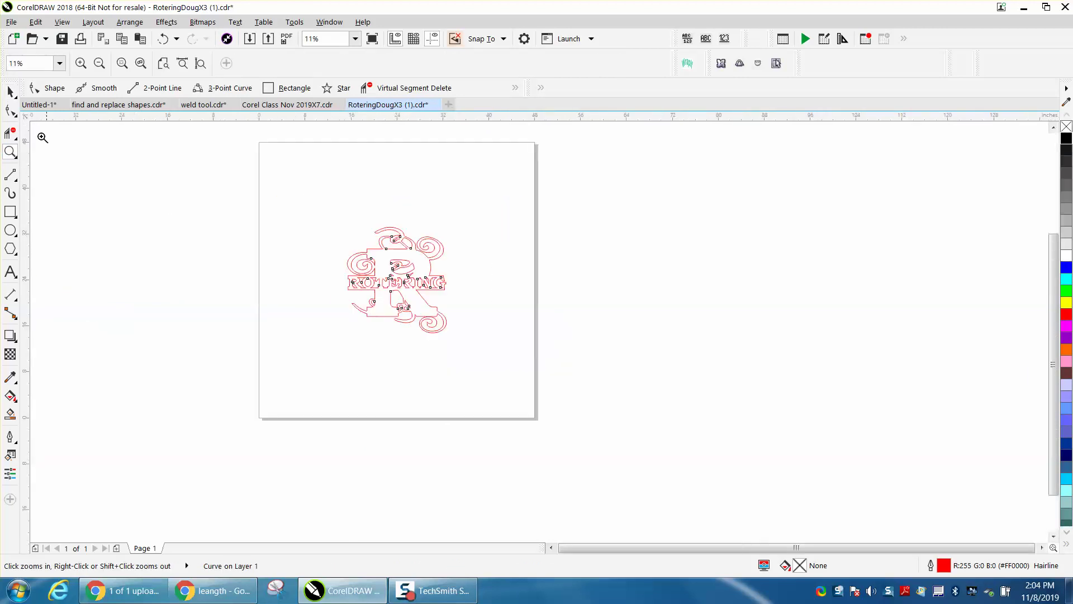
key(space)
drag(395, 293, 324, 361)
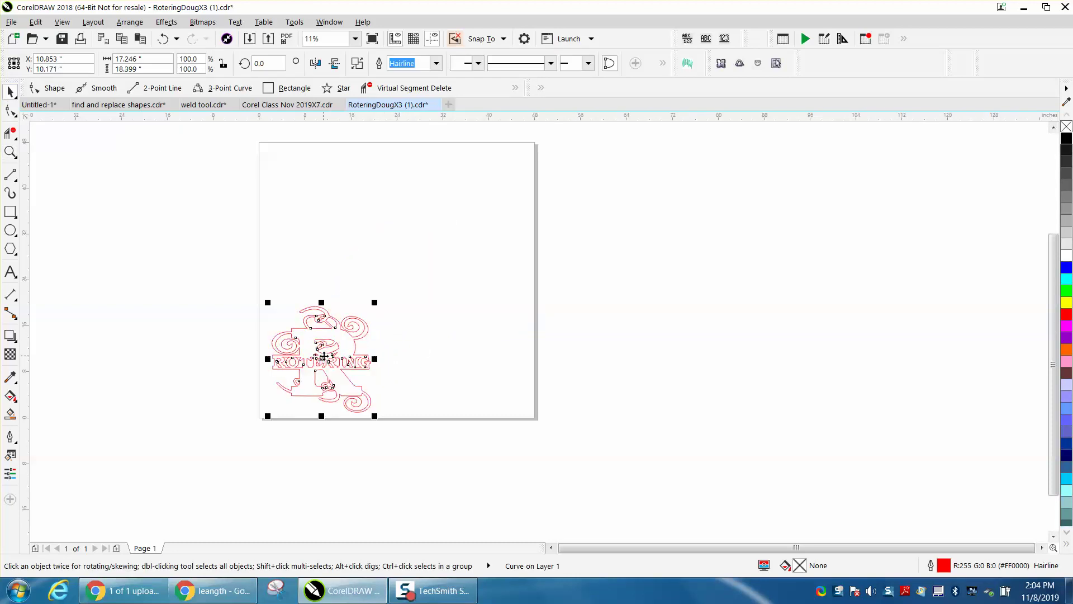